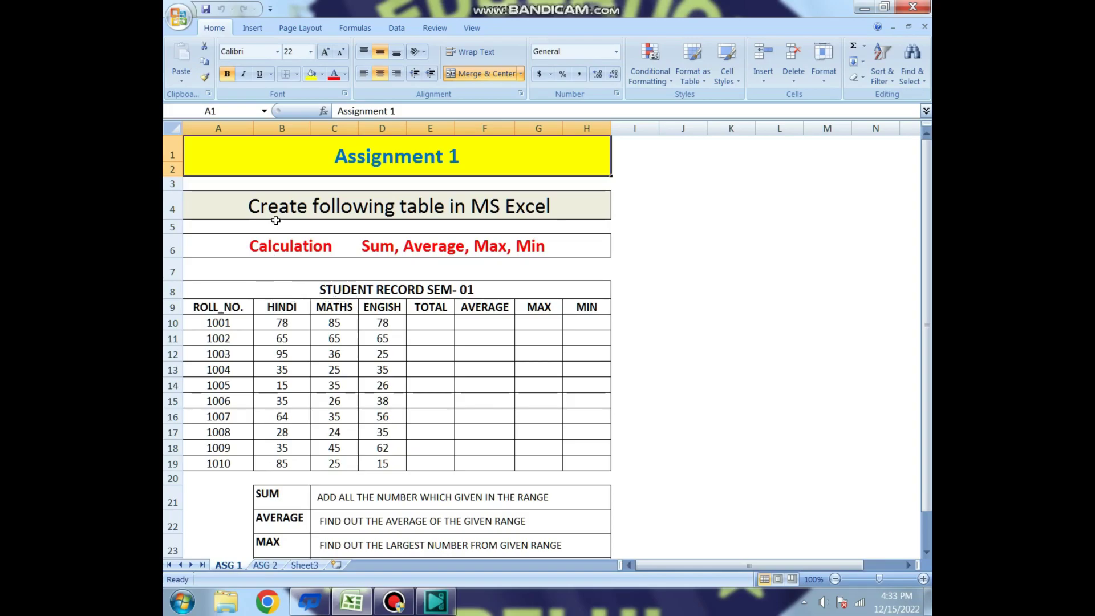
- Point out the task headings and the empty TOTAL, AVERAGE, MAX and MIN cells in row 10
{"action": "left_click", "coordinate": [489, 207]}
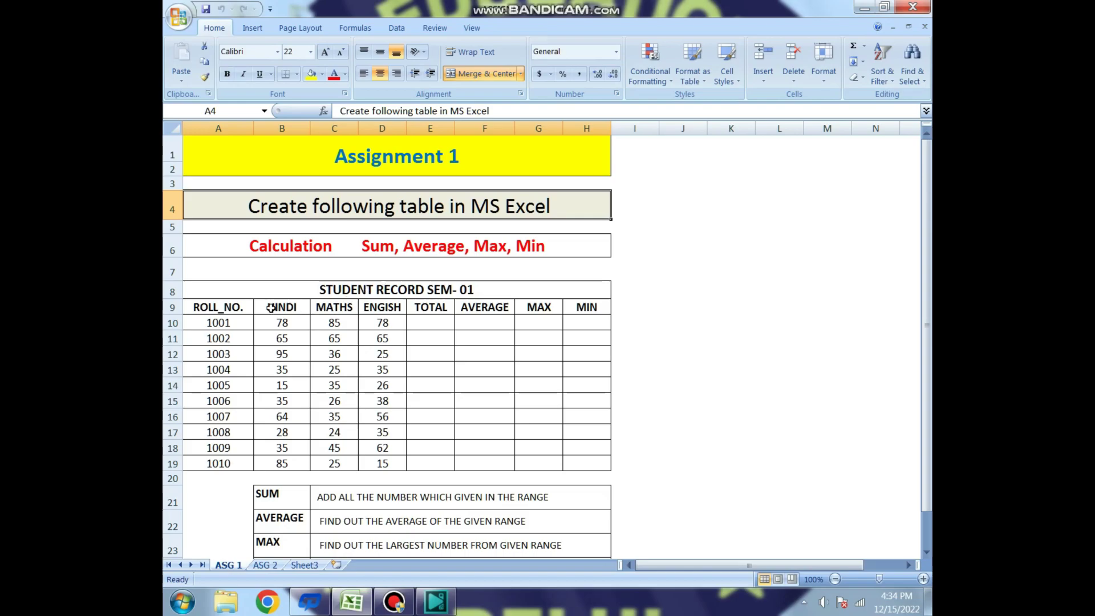
{"action": "left_click", "coordinate": [260, 249]}
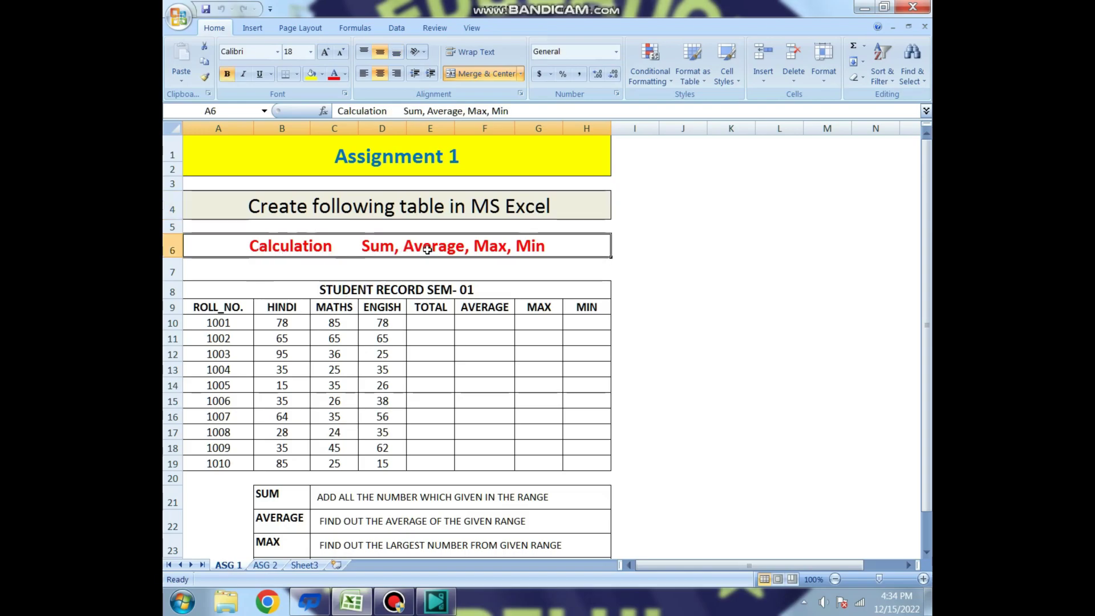
{"action": "left_click", "coordinate": [423, 320]}
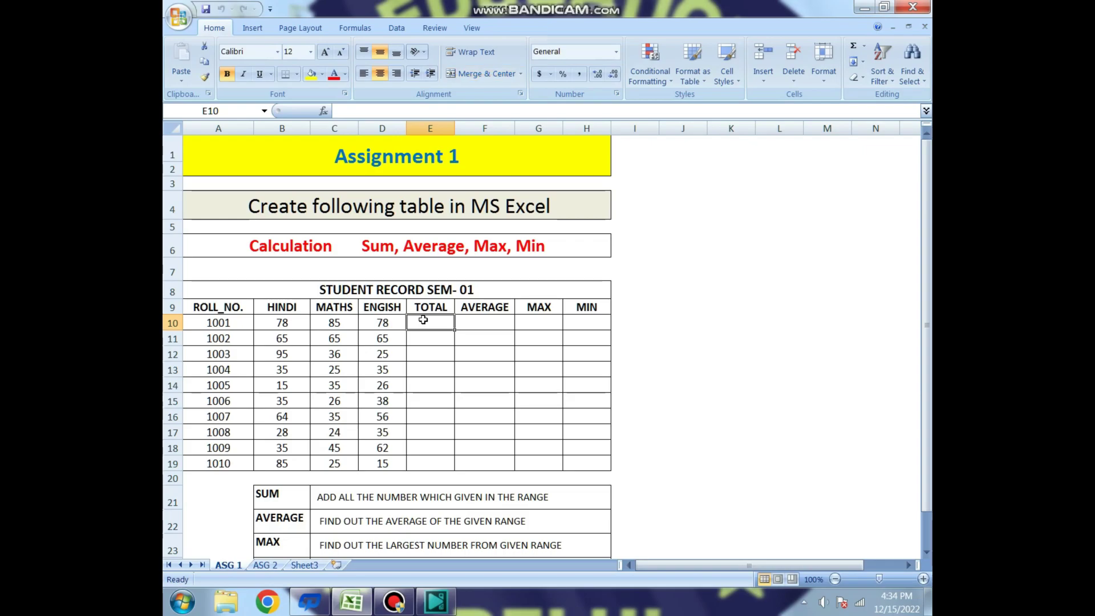
{"action": "left_click", "coordinate": [475, 321]}
{"action": "left_click", "coordinate": [537, 323]}
{"action": "left_click", "coordinate": [587, 323]}
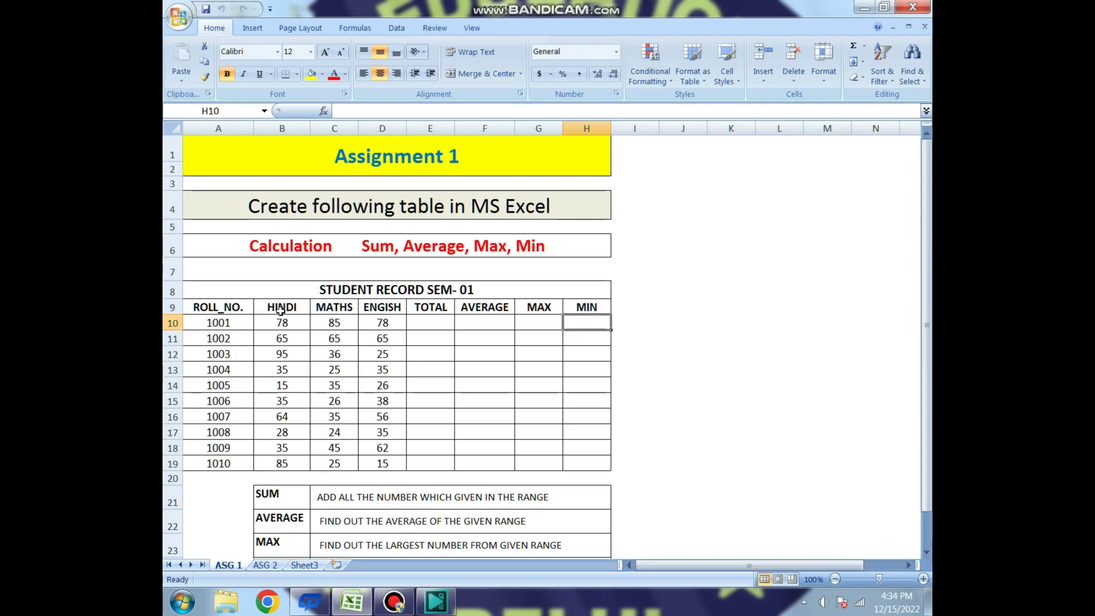
- Highlight the HINDI–ENGISH headers, the subject marks B10:D19 and the roll numbers A10:A19
{"action": "left_click", "coordinate": [334, 310]}
{"action": "left_click", "coordinate": [288, 309]}
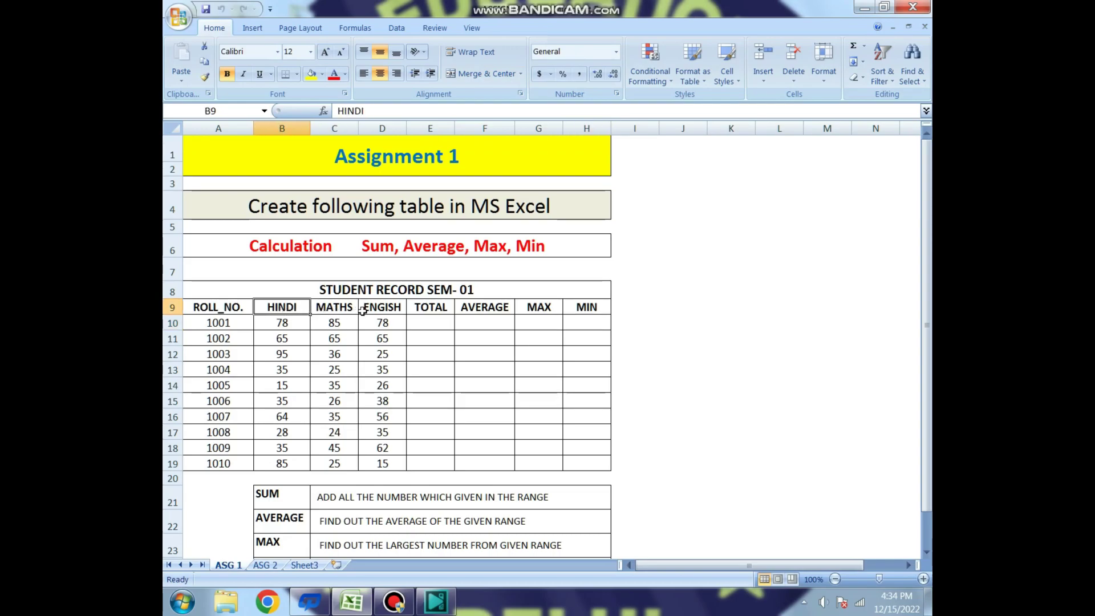
{"action": "left_click_drag", "start_coordinate": [289, 309], "coordinate": [376, 307]}
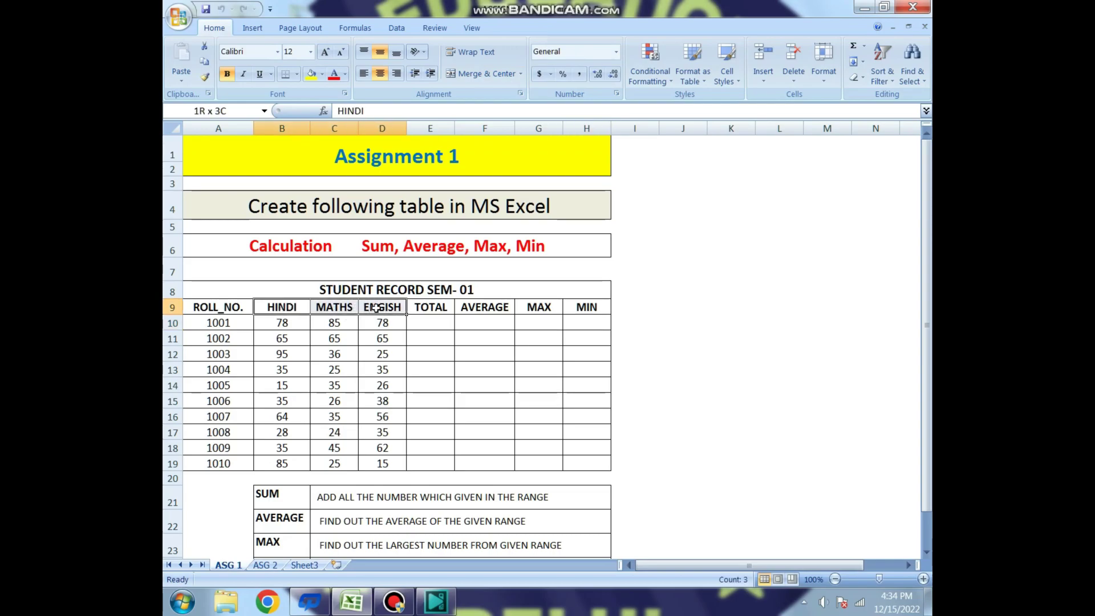
{"action": "left_click_drag", "start_coordinate": [302, 322], "coordinate": [380, 469]}
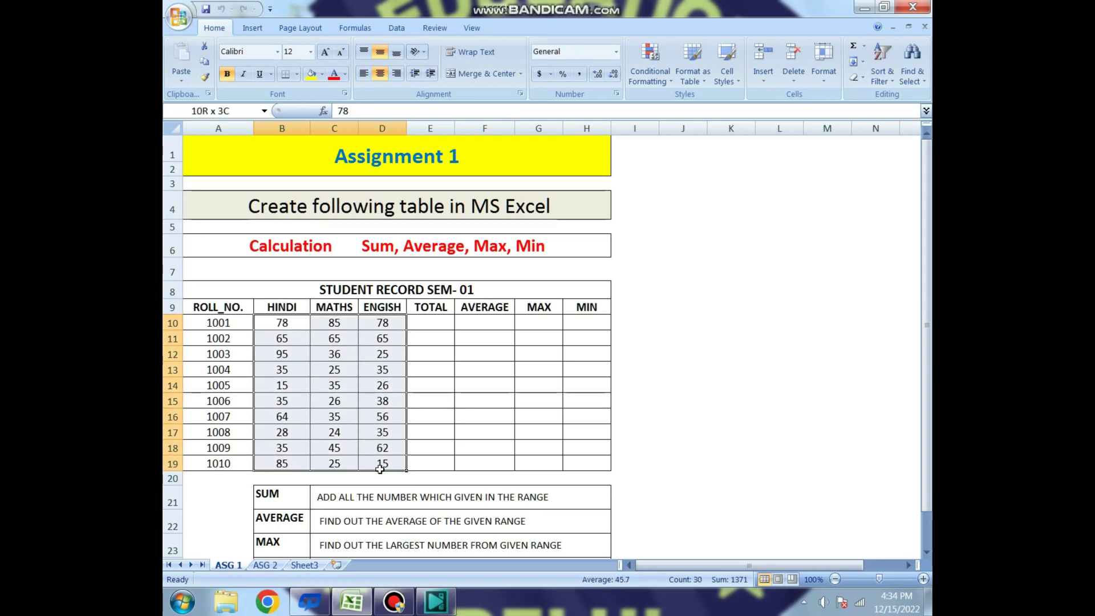
{"action": "left_click", "coordinate": [228, 309]}
{"action": "left_click_drag", "start_coordinate": [230, 321], "coordinate": [232, 461]}
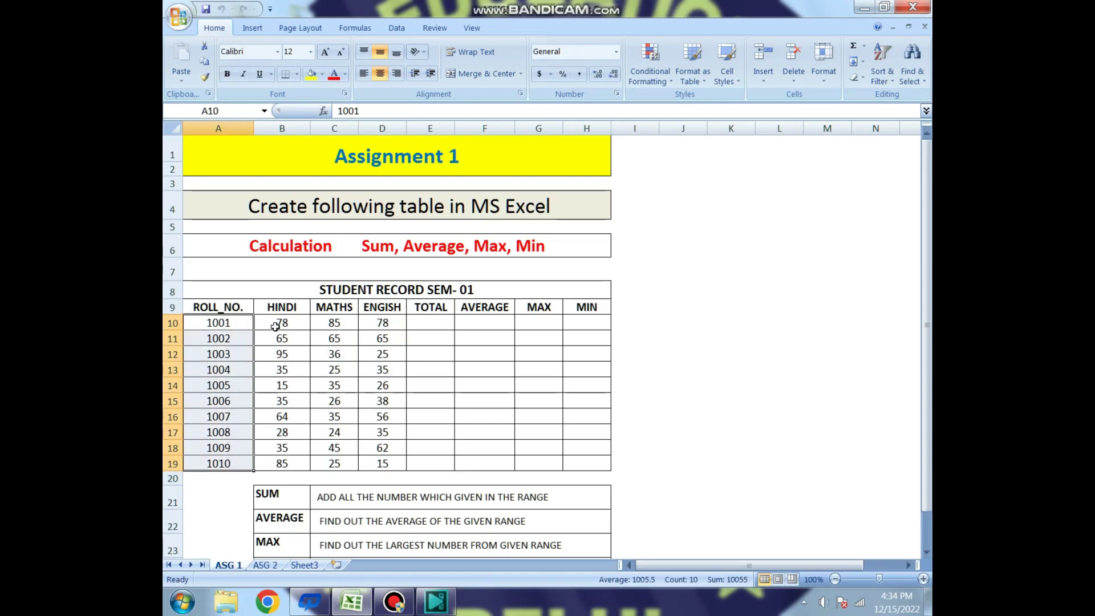
{"action": "mouse_move", "coordinate": [284, 322]}
{"action": "left_mouse_down"}
{"action": "mouse_move", "coordinate": [384, 336]}
{"action": "mouse_move", "coordinate": [386, 464]}
{"action": "left_mouse_up"}
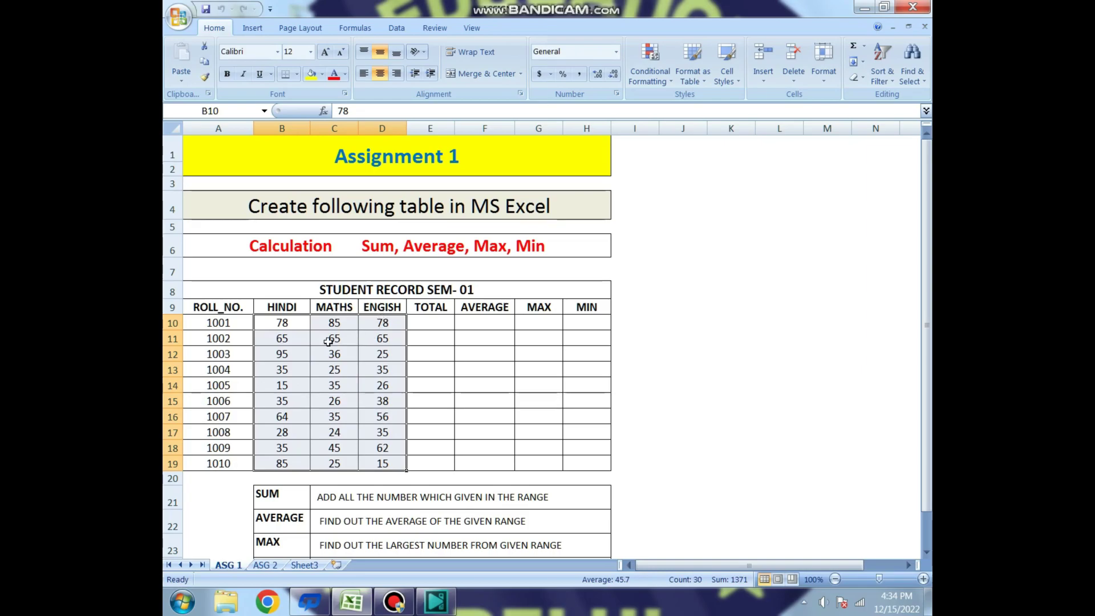
{"action": "mouse_move", "coordinate": [281, 322]}
{"action": "left_mouse_down"}
{"action": "mouse_move", "coordinate": [394, 444]}
{"action": "mouse_move", "coordinate": [394, 459]}
{"action": "left_mouse_up"}
- Walk through result cells E10 to H10 against the first student's marks B10:D10
{"action": "left_click", "coordinate": [445, 322]}
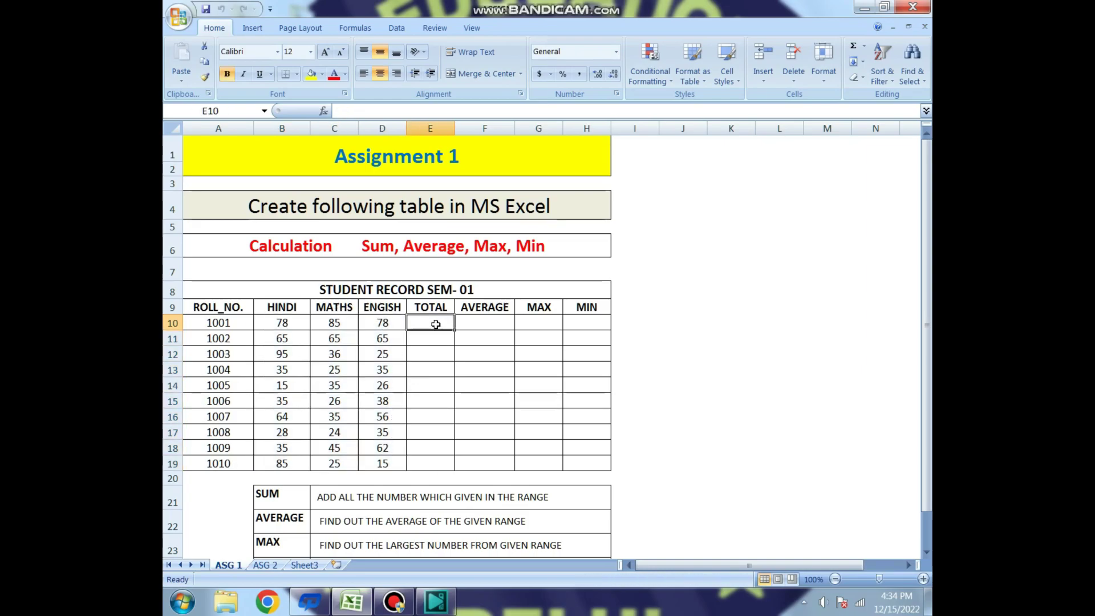
{"action": "left_click_drag", "start_coordinate": [305, 323], "coordinate": [385, 322]}
{"action": "left_click", "coordinate": [479, 324]}
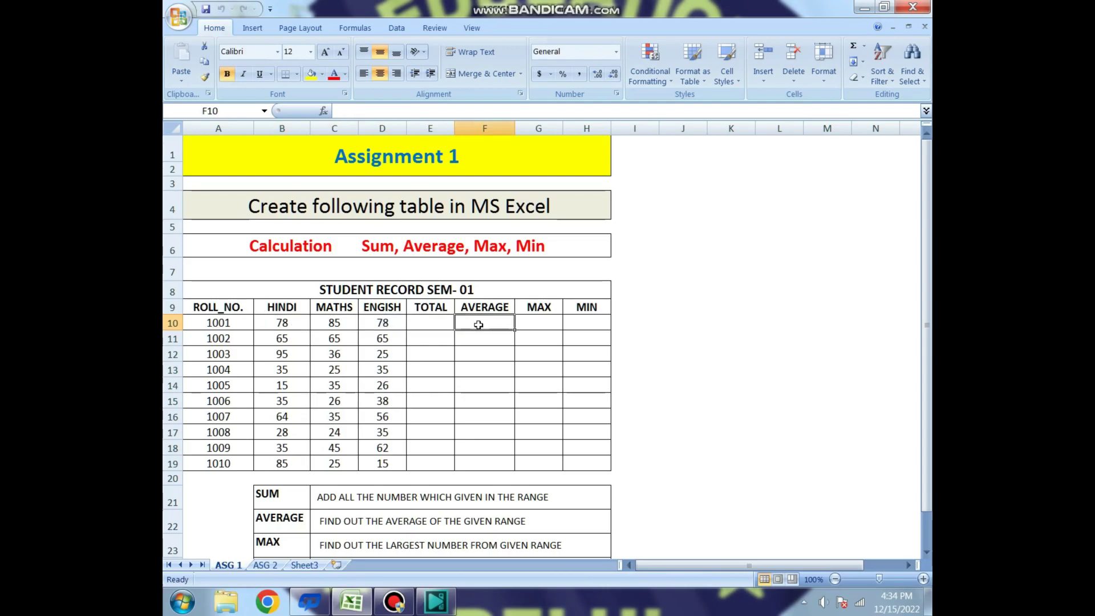
{"action": "left_click_drag", "start_coordinate": [288, 324], "coordinate": [381, 322]}
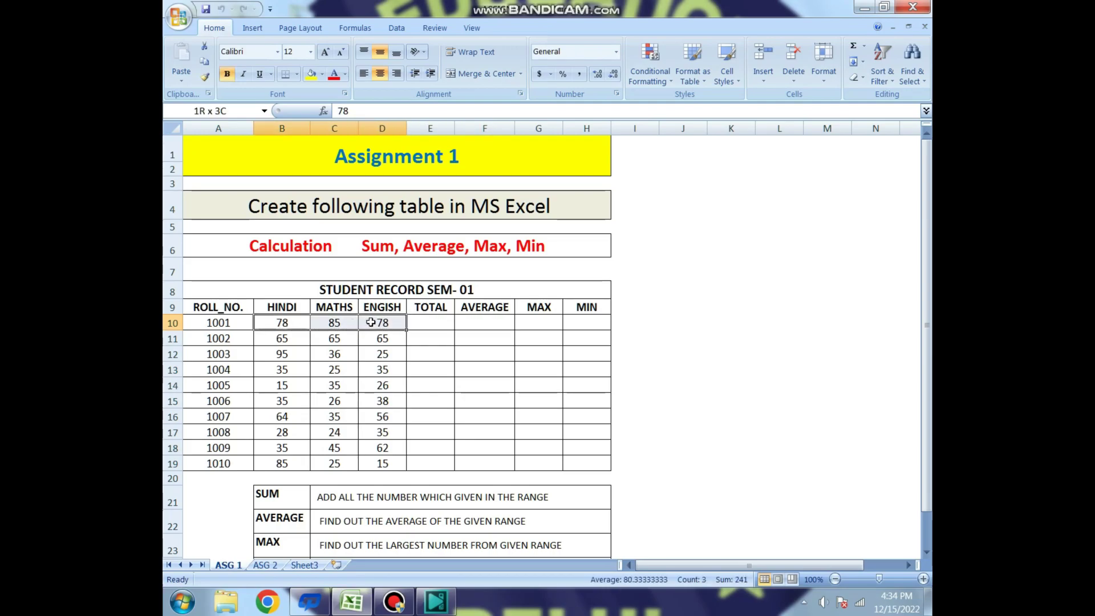
{"action": "left_click", "coordinate": [552, 322]}
{"action": "left_click", "coordinate": [587, 321]}
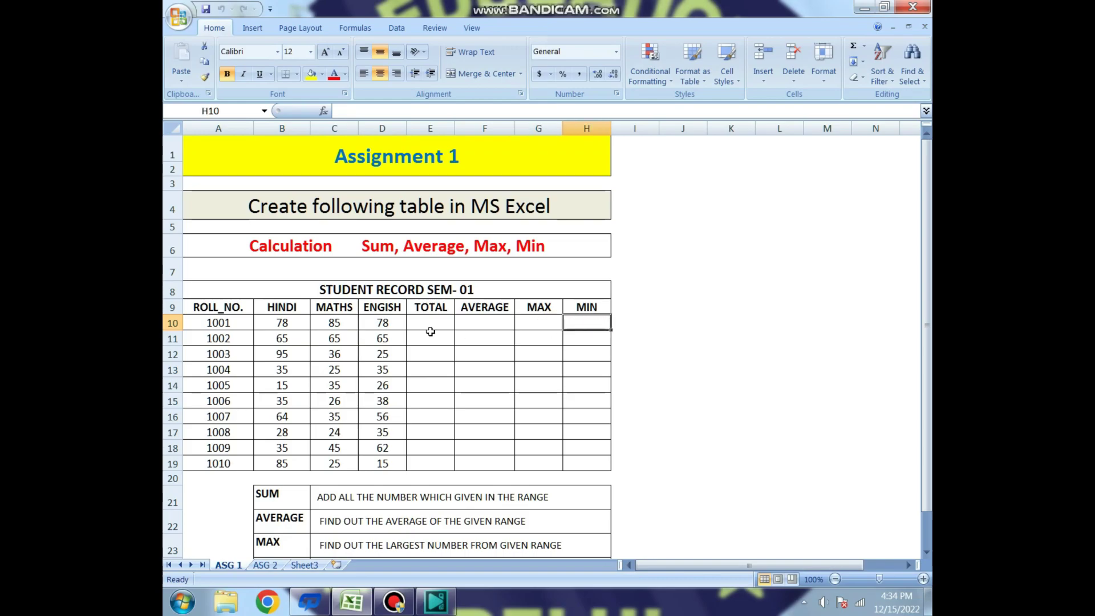
{"action": "left_click_drag", "start_coordinate": [280, 323], "coordinate": [373, 325]}
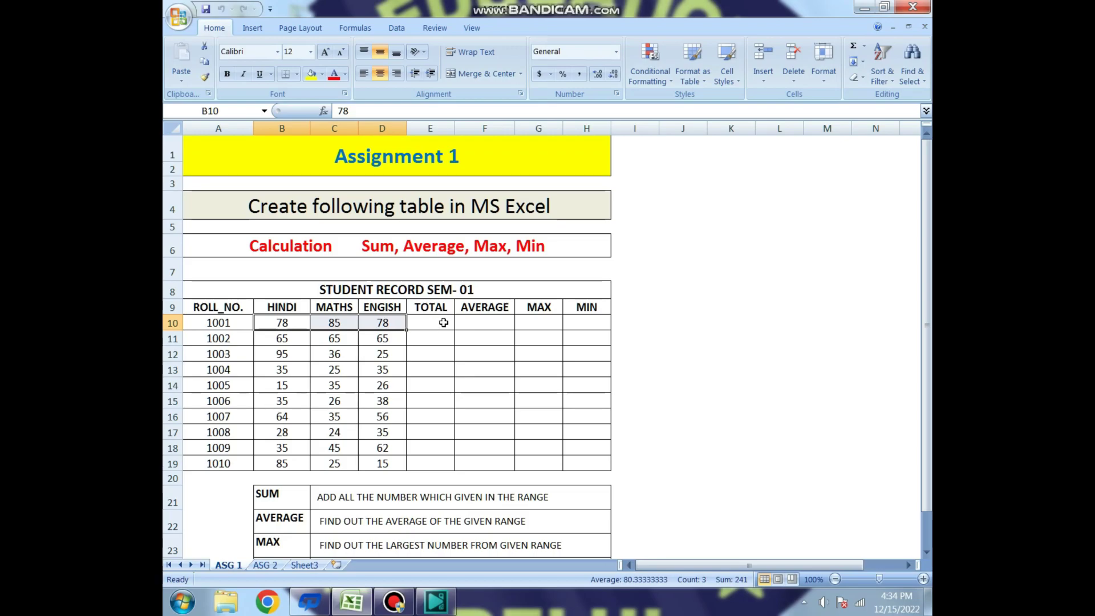
{"action": "left_click", "coordinate": [437, 324]}
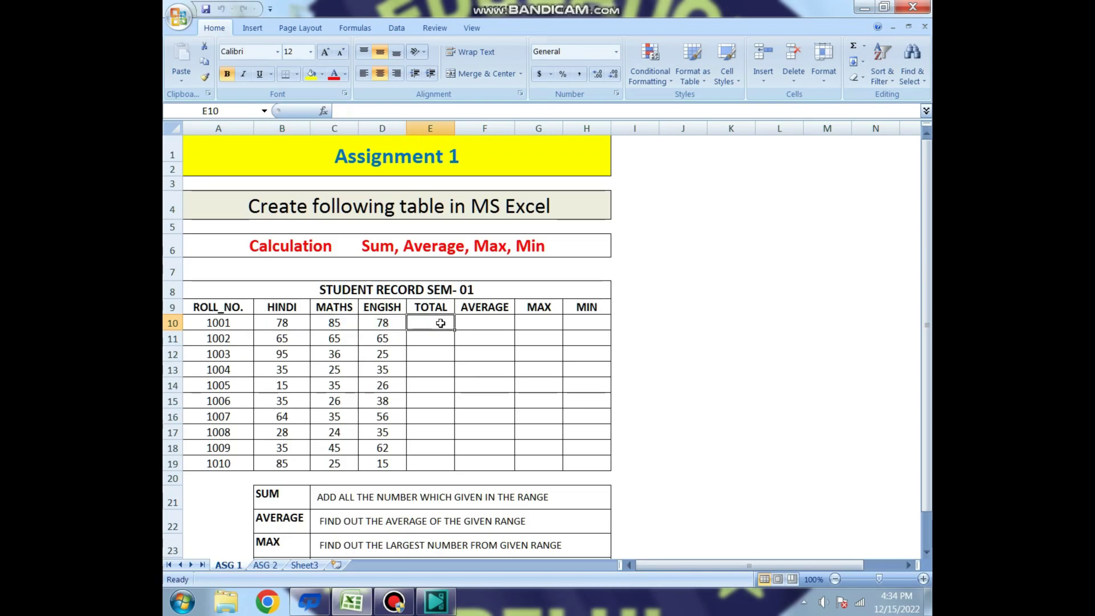
{"action": "scroll", "coordinate": [440, 324], "scroll_direction": "down", "scroll_amount": 1}
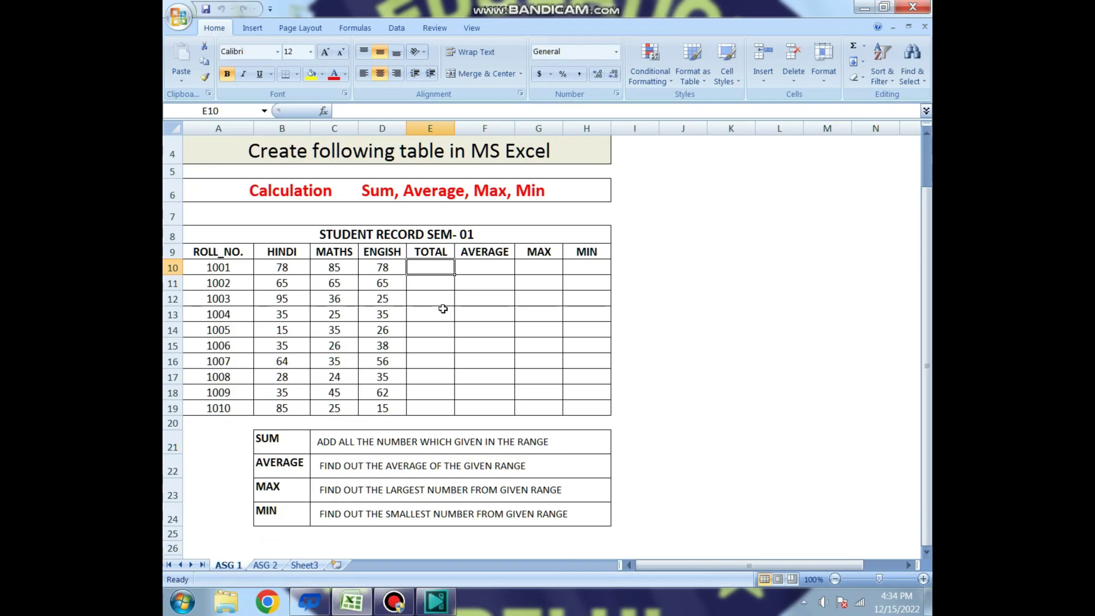
- Enter =SUM(B10:D10) in E10, giving a TOTAL of 241
{"action": "left_click_drag", "start_coordinate": [281, 267], "coordinate": [379, 267]}
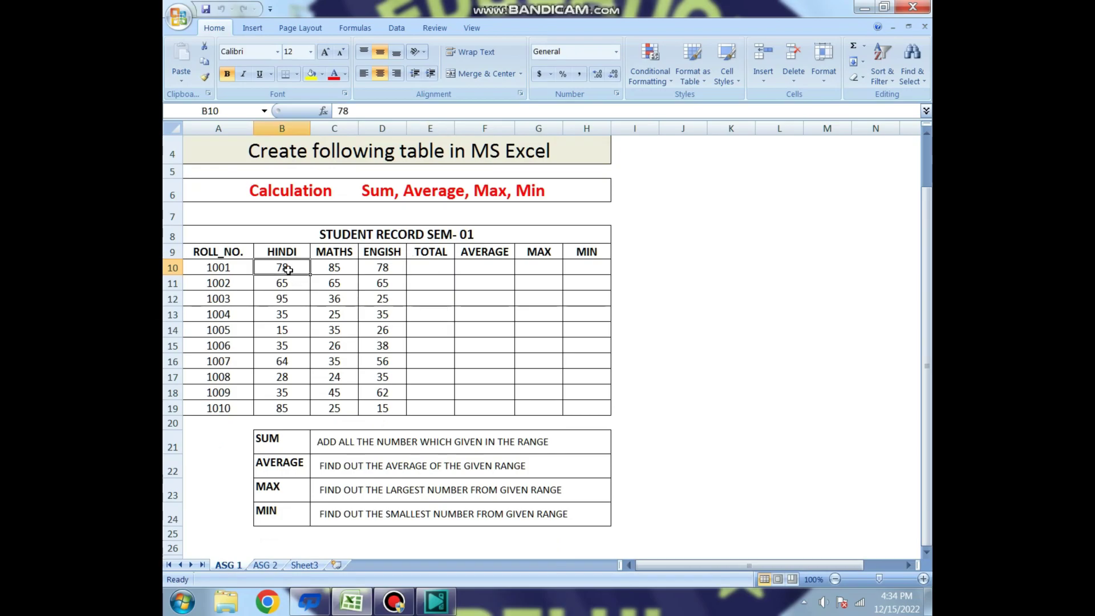
{"action": "left_click", "coordinate": [436, 267]}
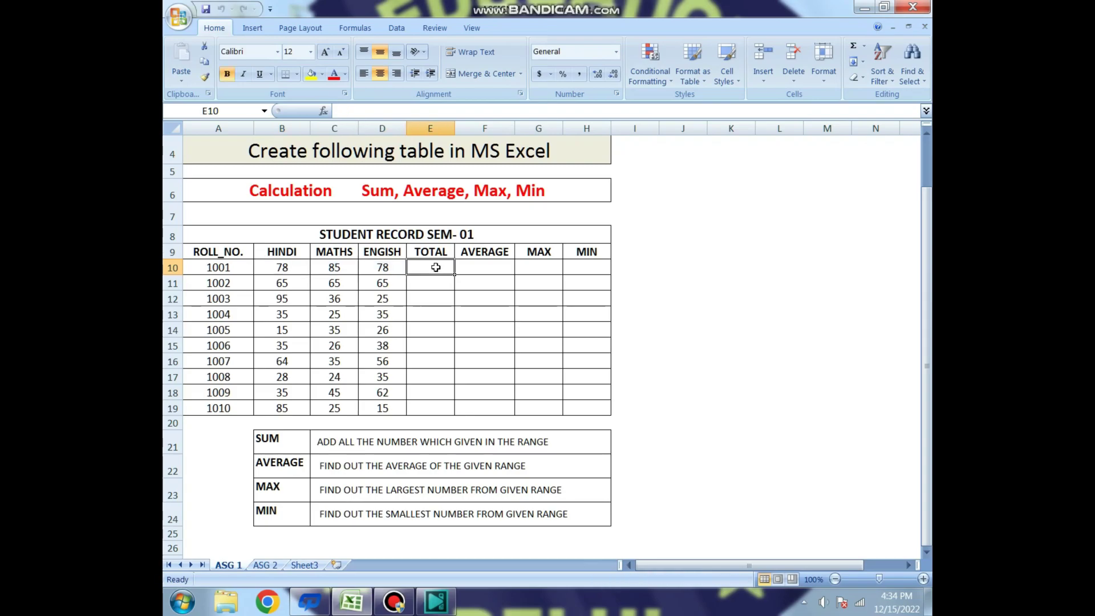
{"action": "type", "text": "="}
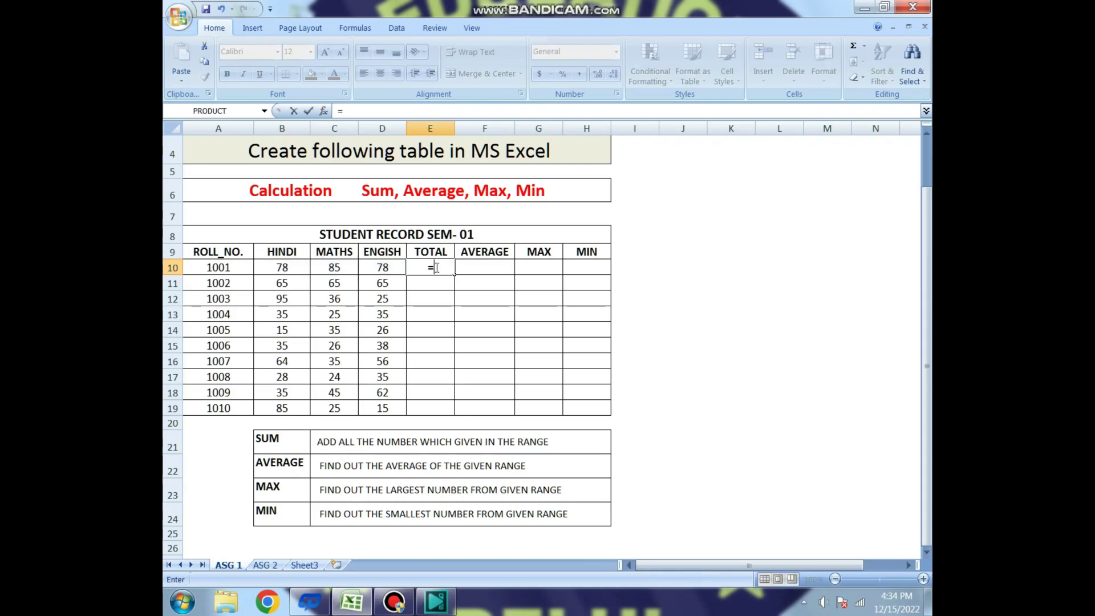
{"action": "type", "text": "sum"}
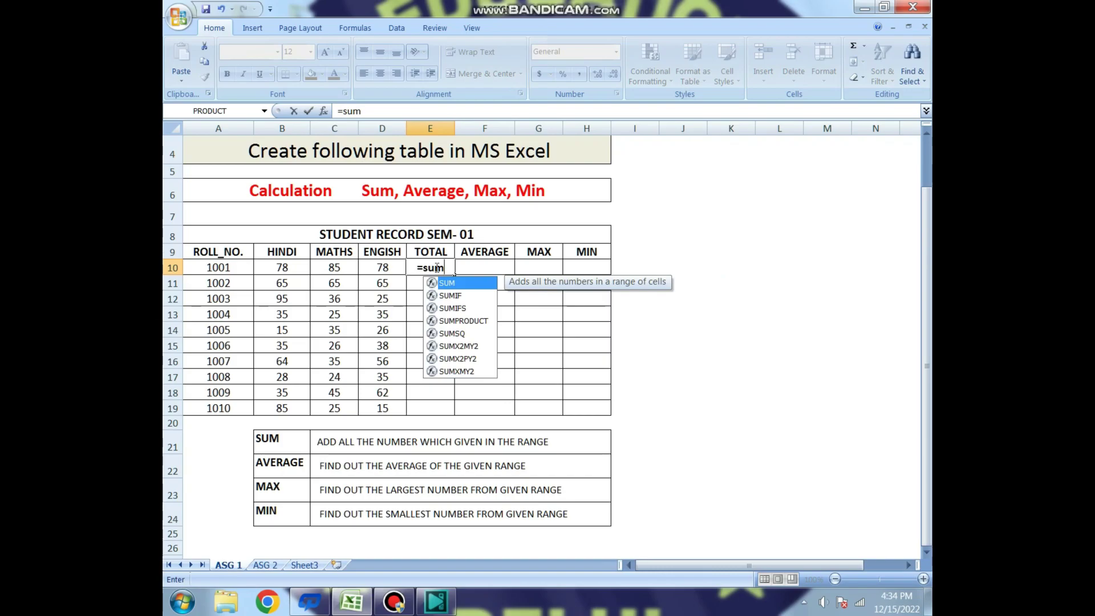
{"action": "key", "text": "Tab"}
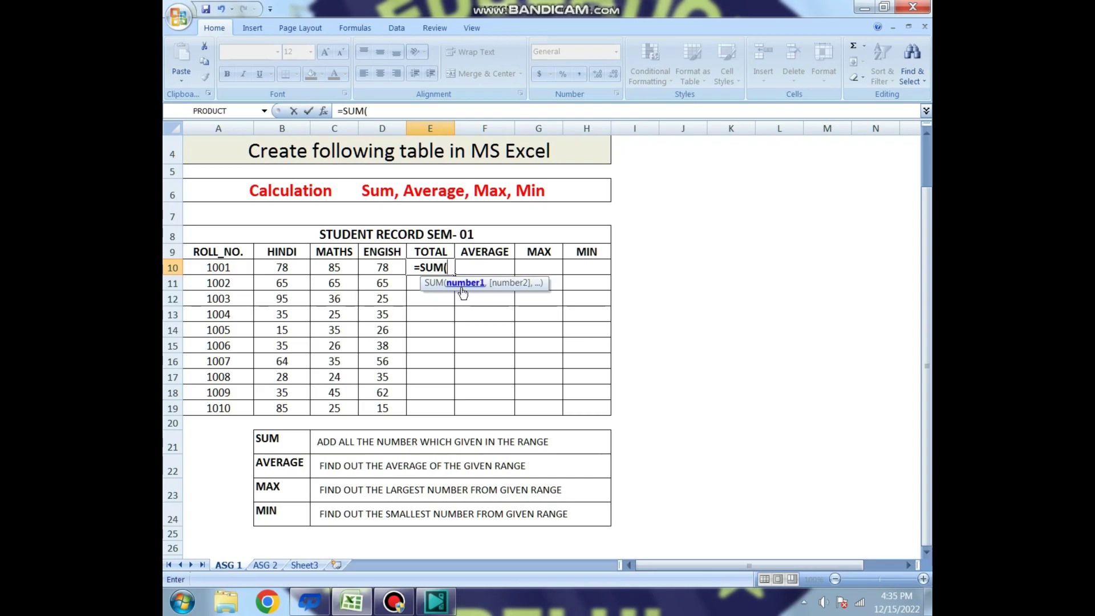
{"action": "left_click_drag", "start_coordinate": [282, 267], "coordinate": [370, 268]}
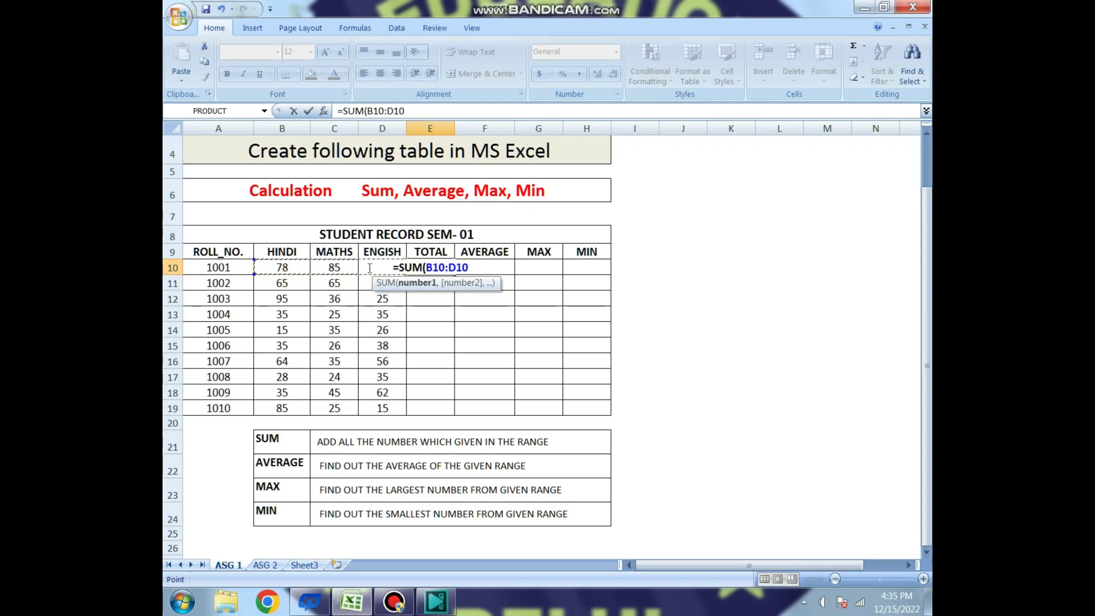
{"action": "type", "text": ")"}
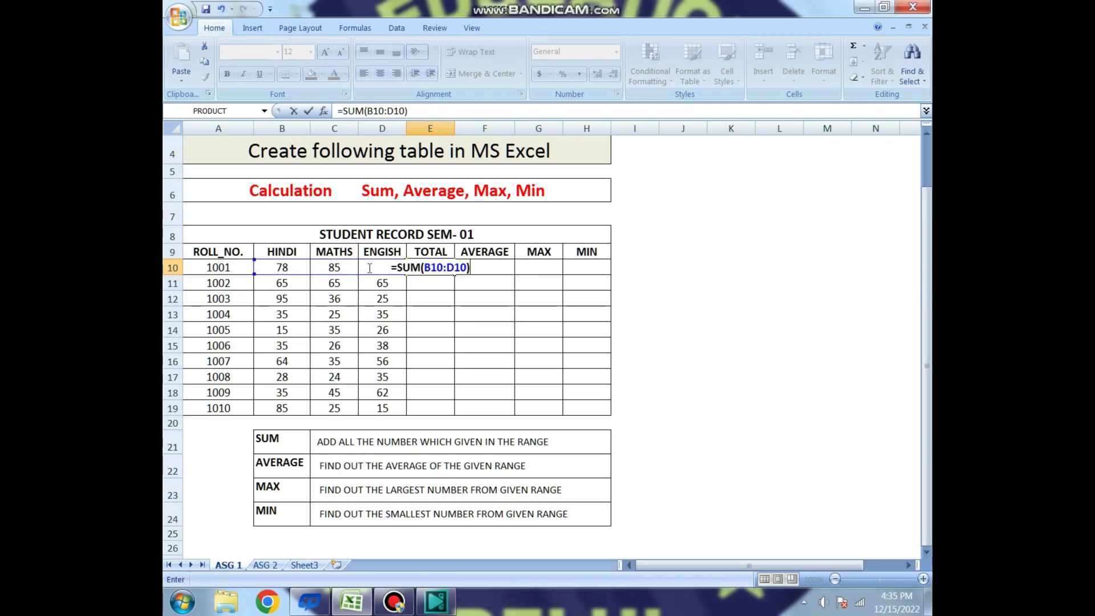
{"action": "key", "text": "Return"}
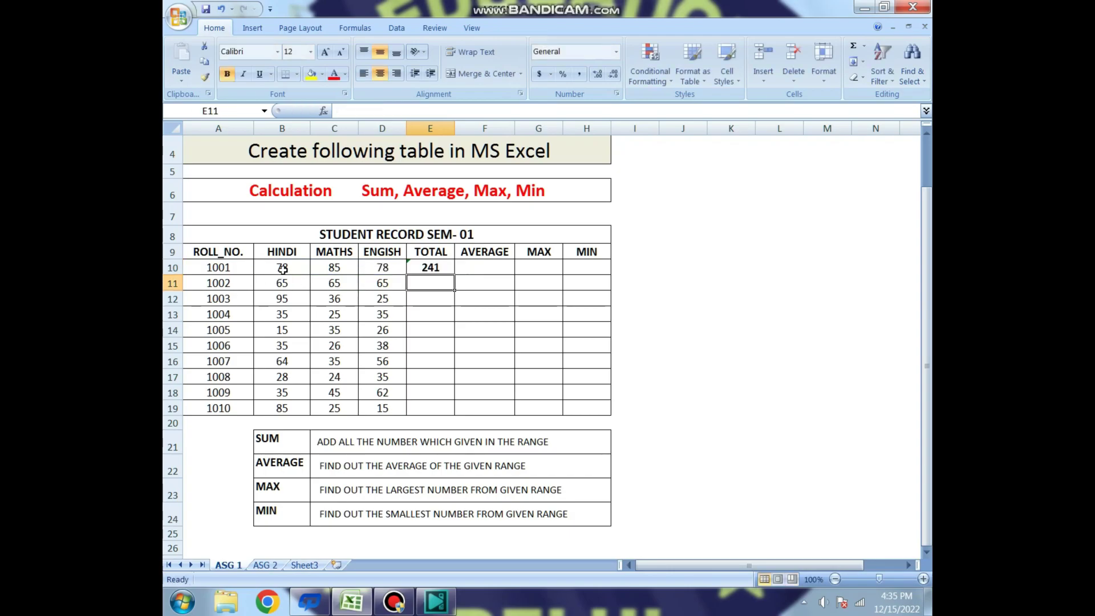
- Verify that E10's =SUM(B10:D10) gives 241 from the marks 78, 85 and 78
{"action": "left_click_drag", "start_coordinate": [283, 270], "coordinate": [356, 273]}
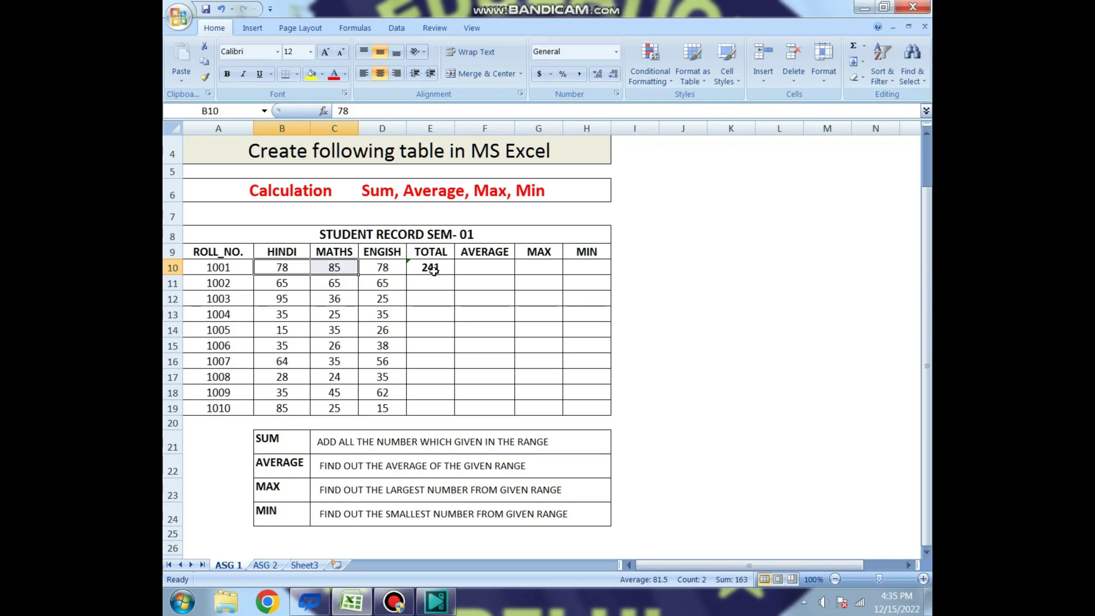
{"action": "left_click", "coordinate": [334, 267]}
{"action": "left_click", "coordinate": [375, 268]}
{"action": "left_click", "coordinate": [282, 269]}
{"action": "left_click_drag", "start_coordinate": [324, 269], "coordinate": [382, 268]}
{"action": "left_click", "coordinate": [433, 273]}
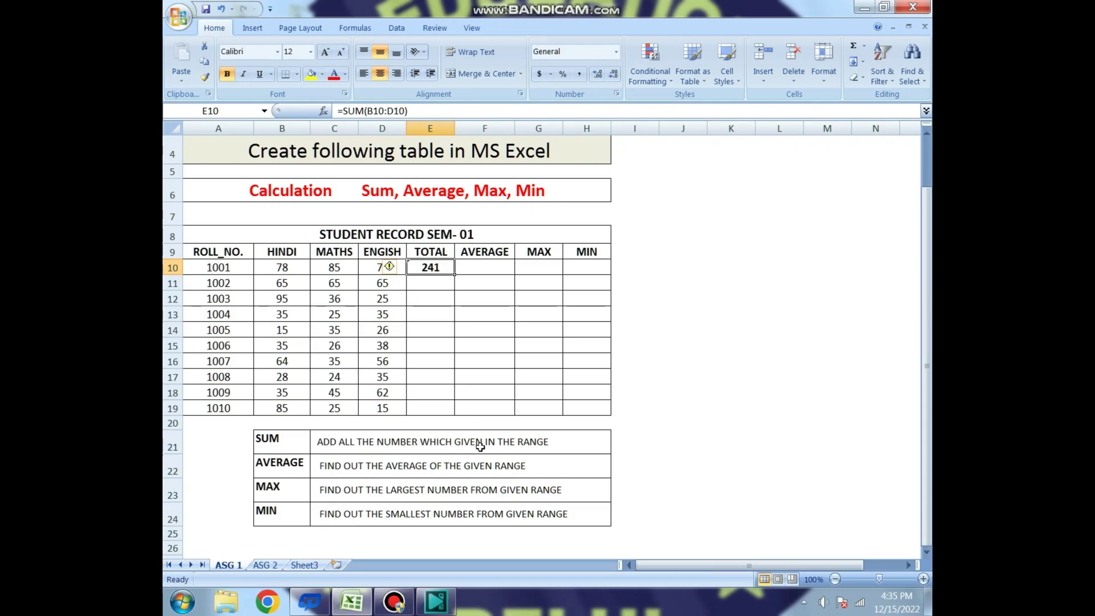
{"action": "left_click", "coordinate": [286, 268]}
{"action": "left_click_drag", "start_coordinate": [286, 268], "coordinate": [382, 268]}
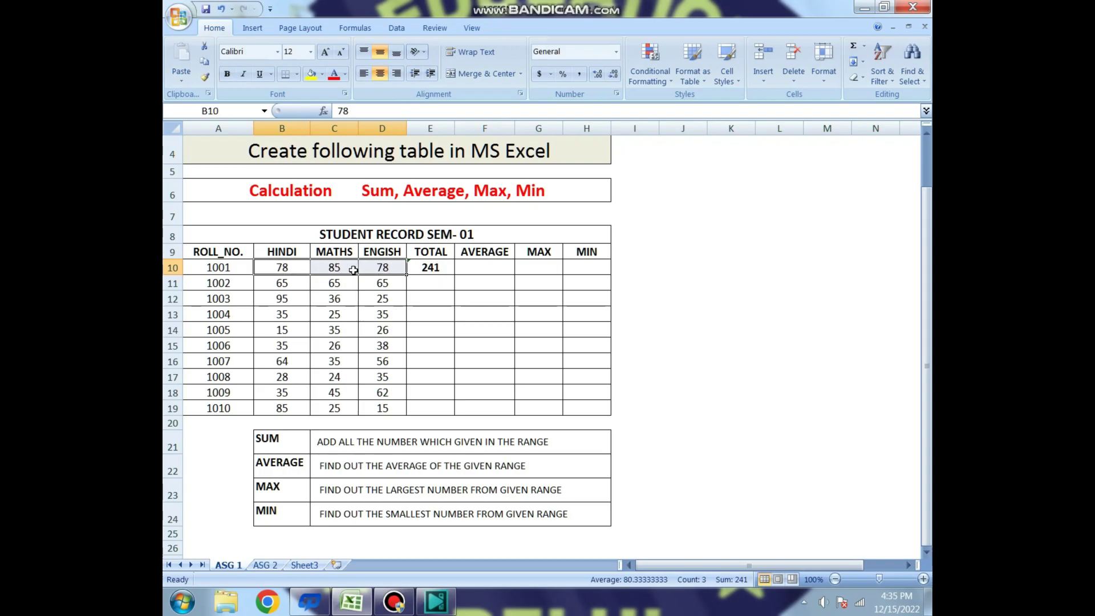
{"action": "left_click", "coordinate": [425, 268]}
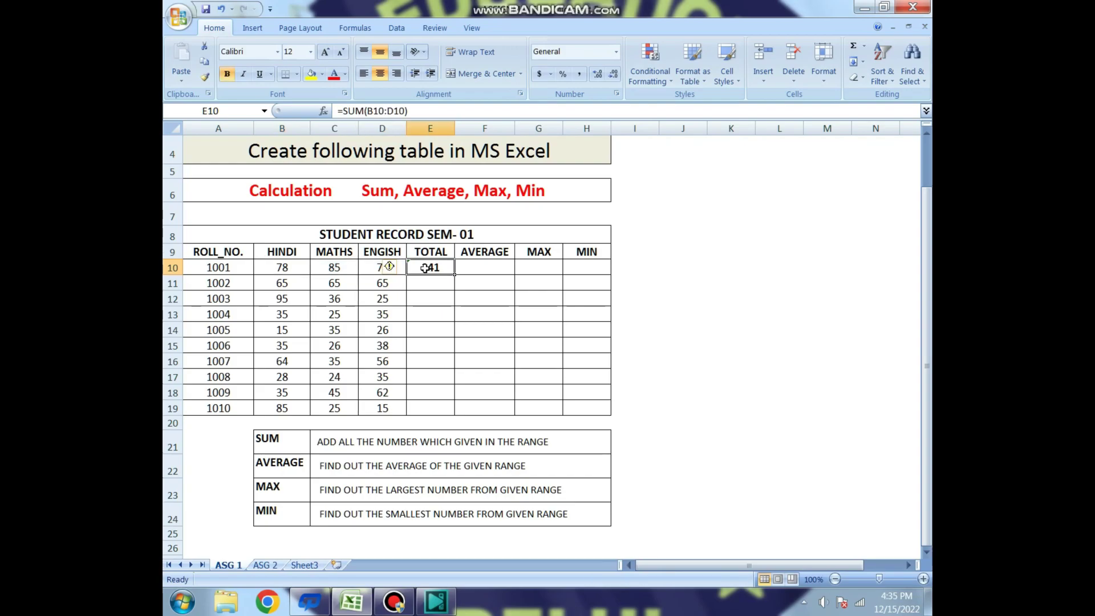
{"action": "left_click", "coordinate": [486, 269]}
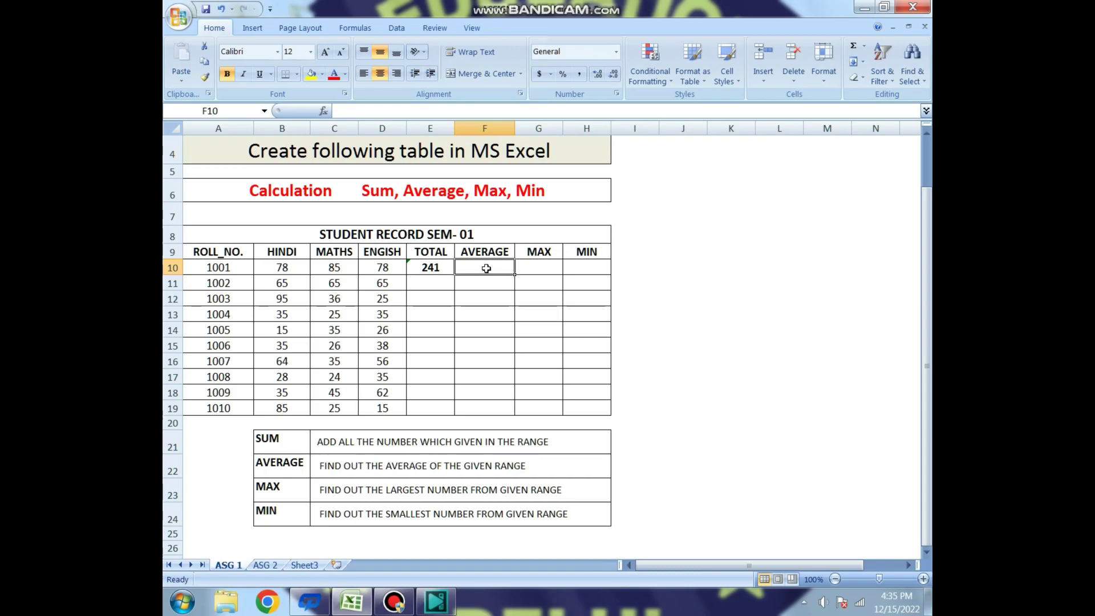
- Enter =AVERAGE(B10:D10) in F10, showing 80.333333
{"action": "type", "text": "="}
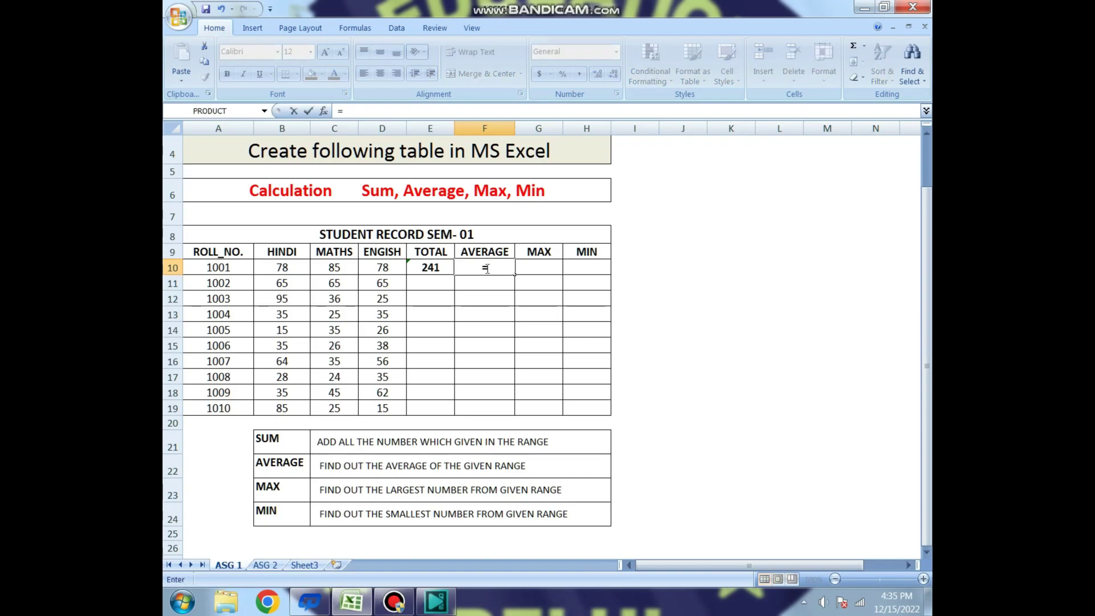
{"action": "type", "text": "avera"}
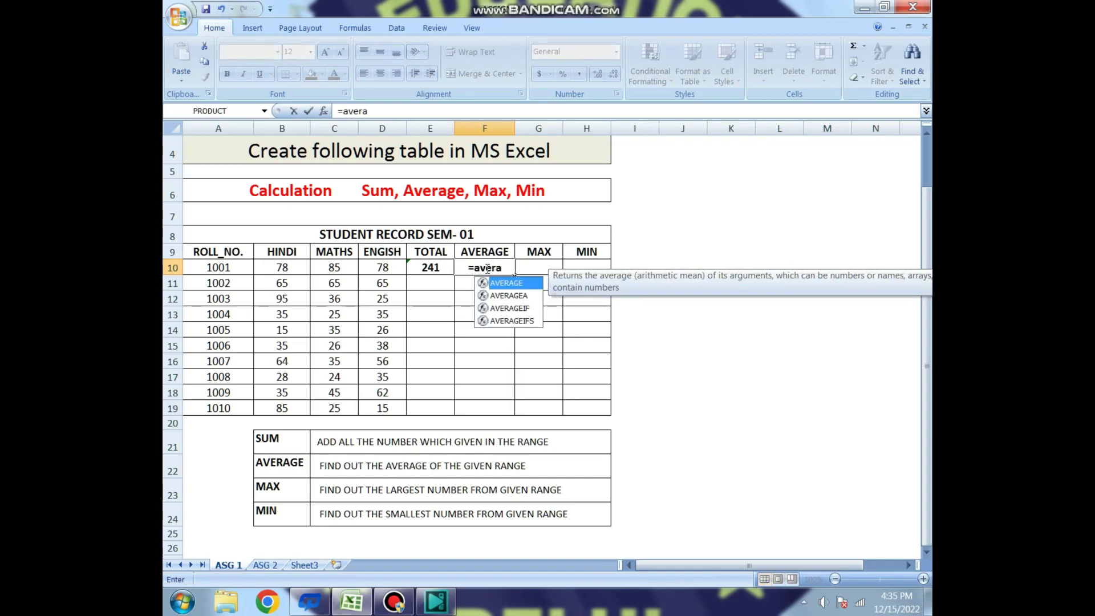
{"action": "key", "text": "Tab"}
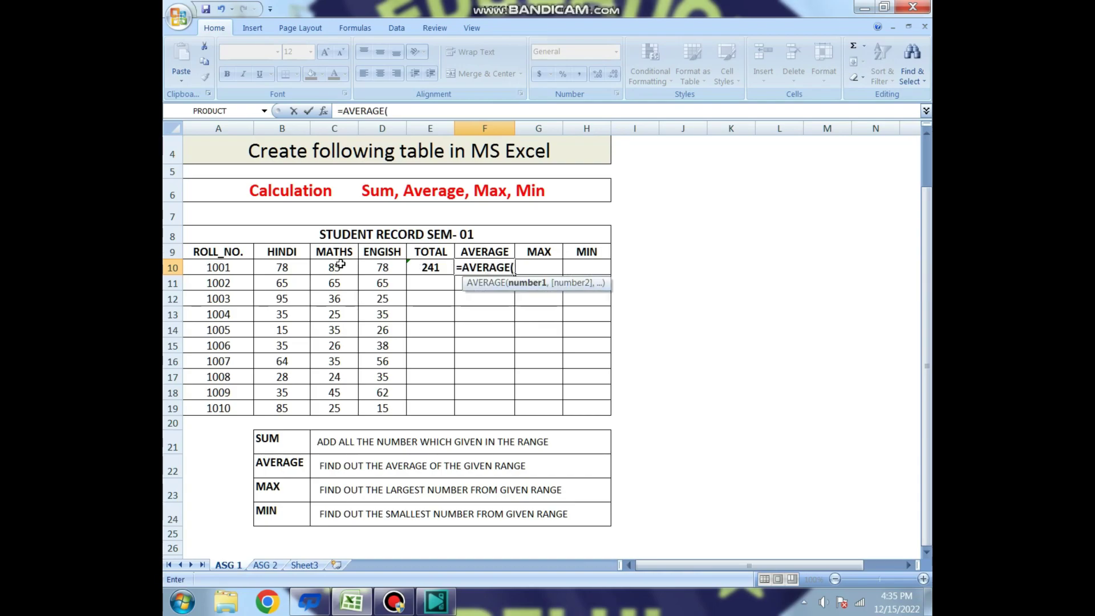
{"action": "left_click_drag", "start_coordinate": [281, 266], "coordinate": [370, 263]}
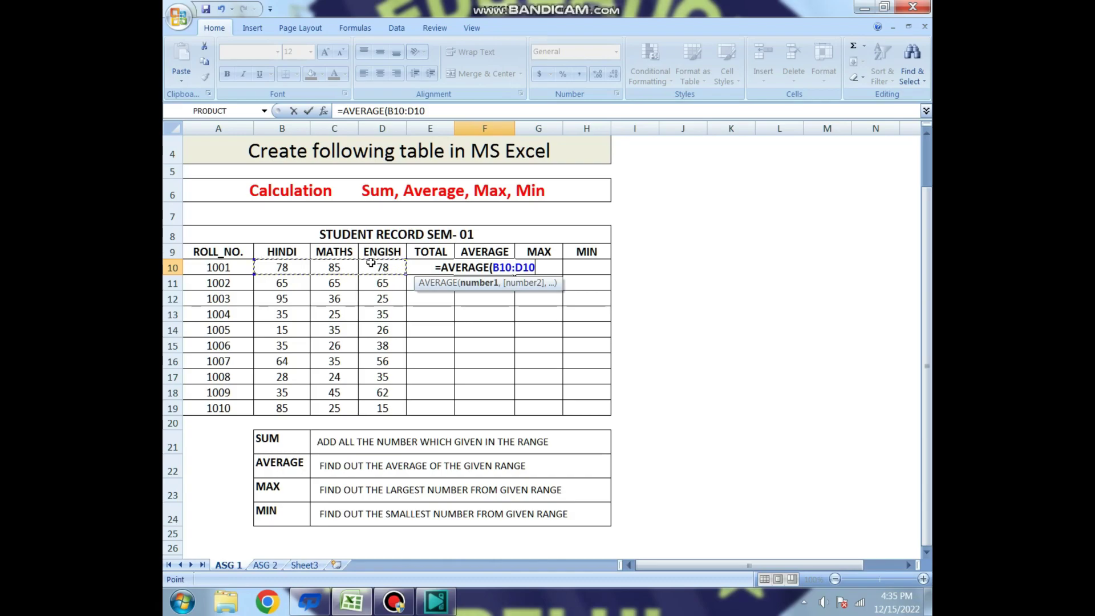
{"action": "type", "text": ")"}
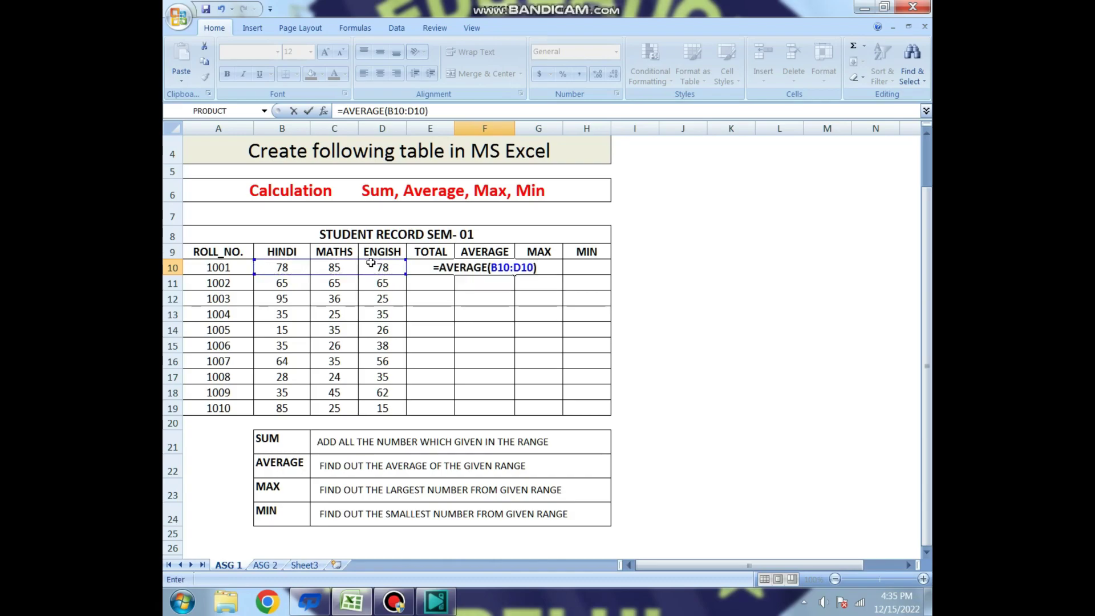
{"action": "key", "text": "Return"}
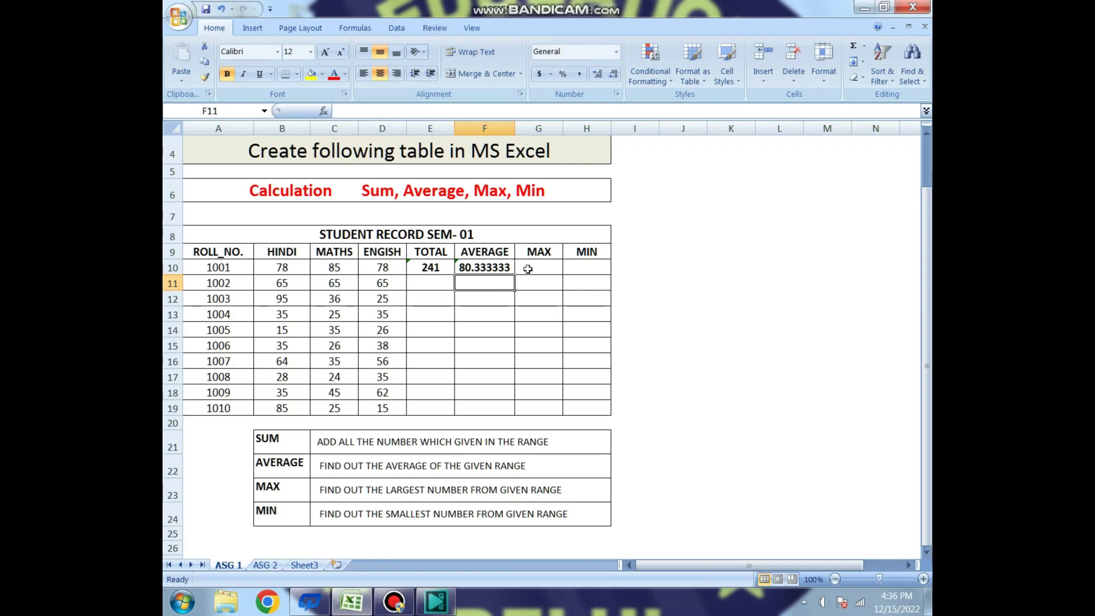
{"action": "left_click", "coordinate": [549, 268]}
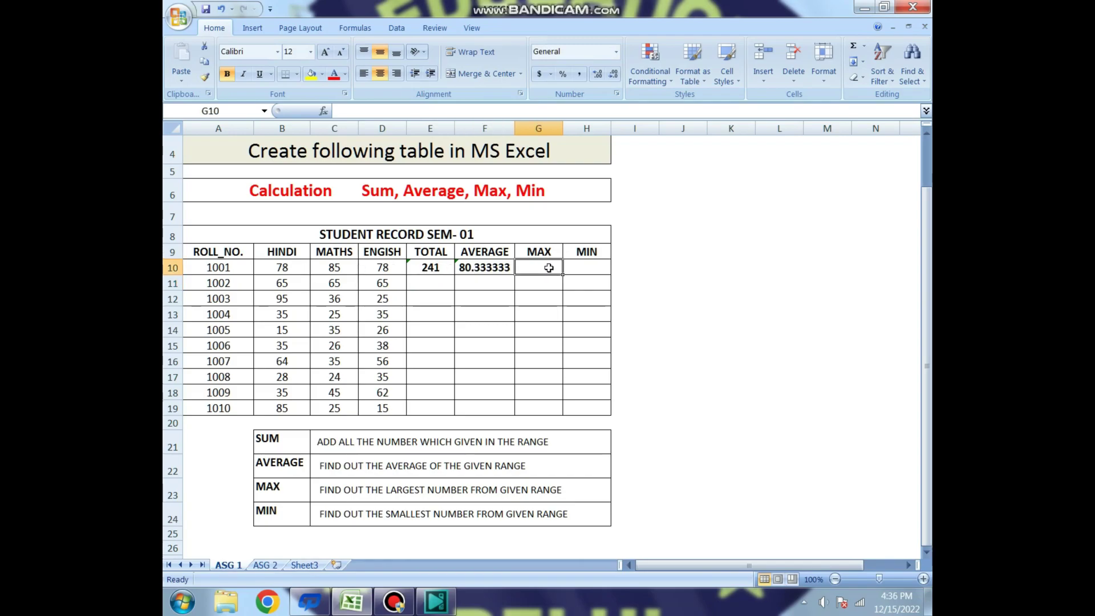
- Enter =MAX(B10:D10) in G10, showing 85
{"action": "type", "text": "="}
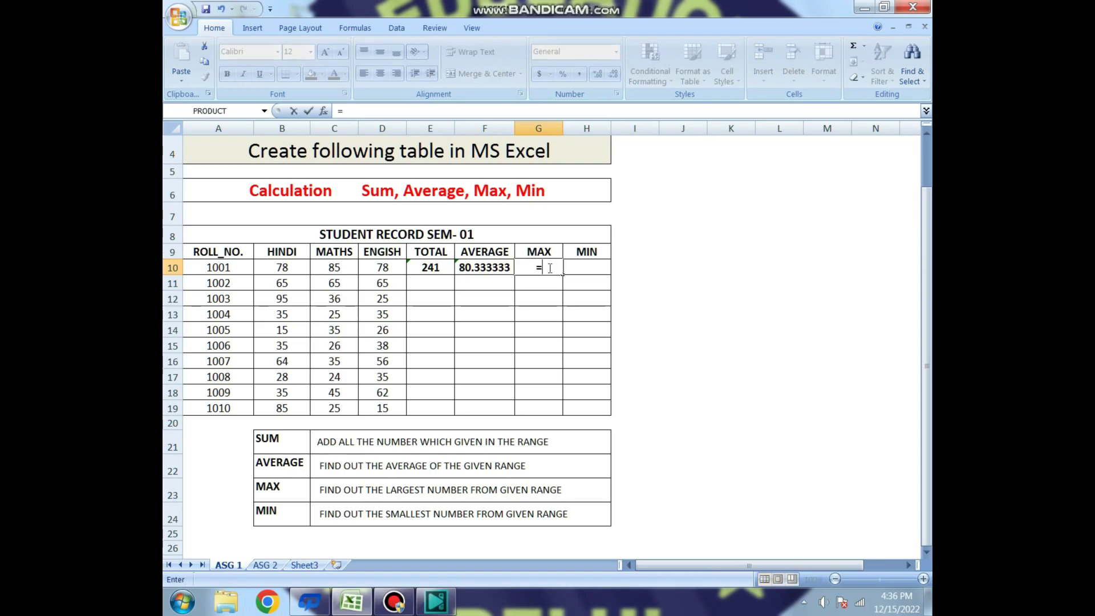
{"action": "type", "text": "max"}
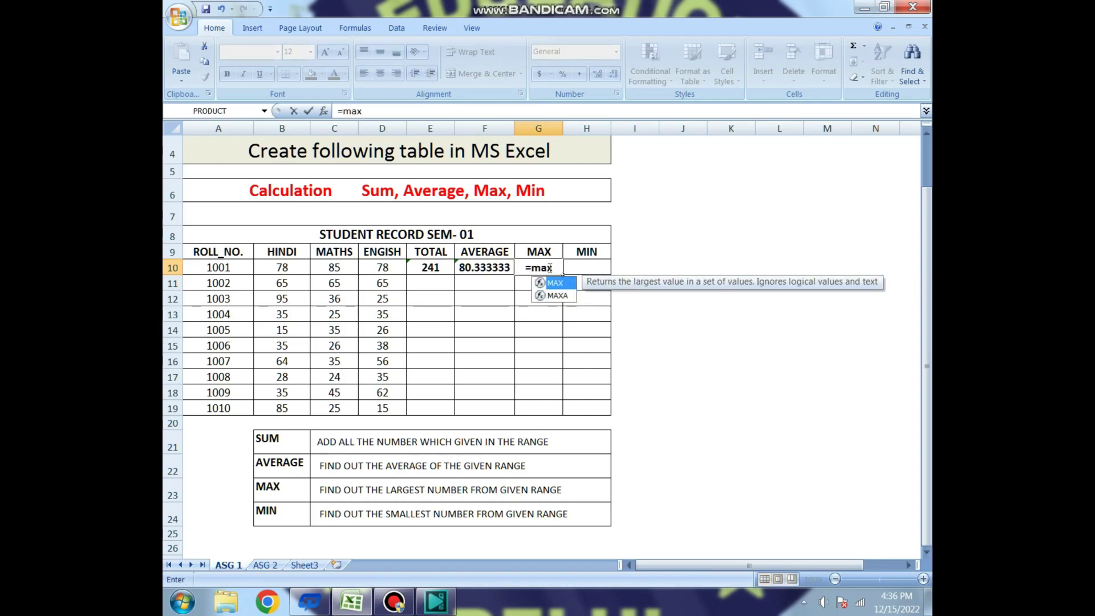
{"action": "key", "text": "Tab"}
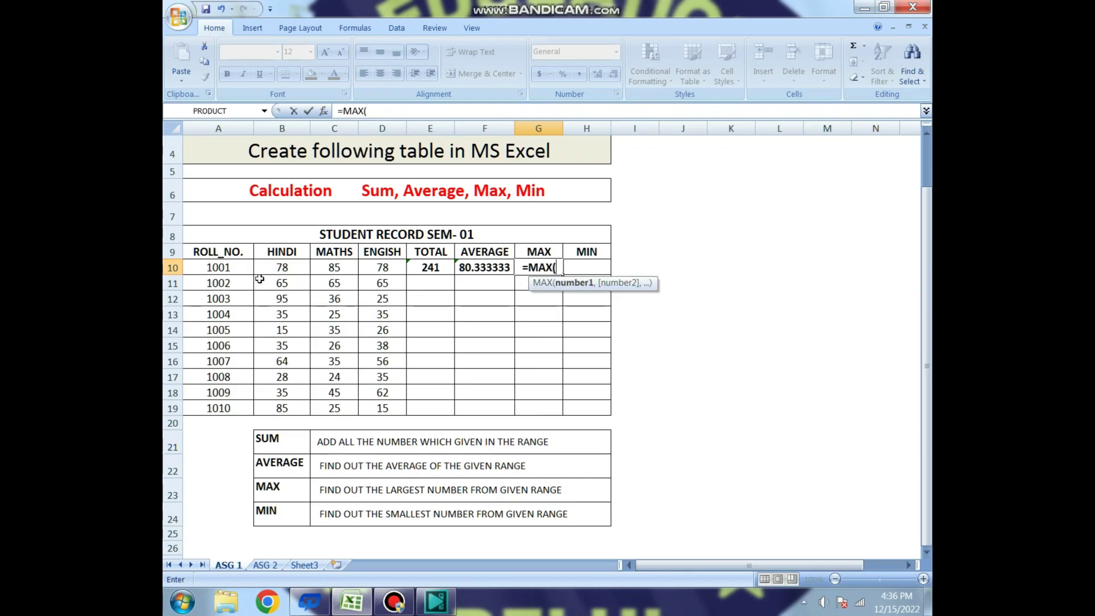
{"action": "left_click_drag", "start_coordinate": [275, 267], "coordinate": [377, 265]}
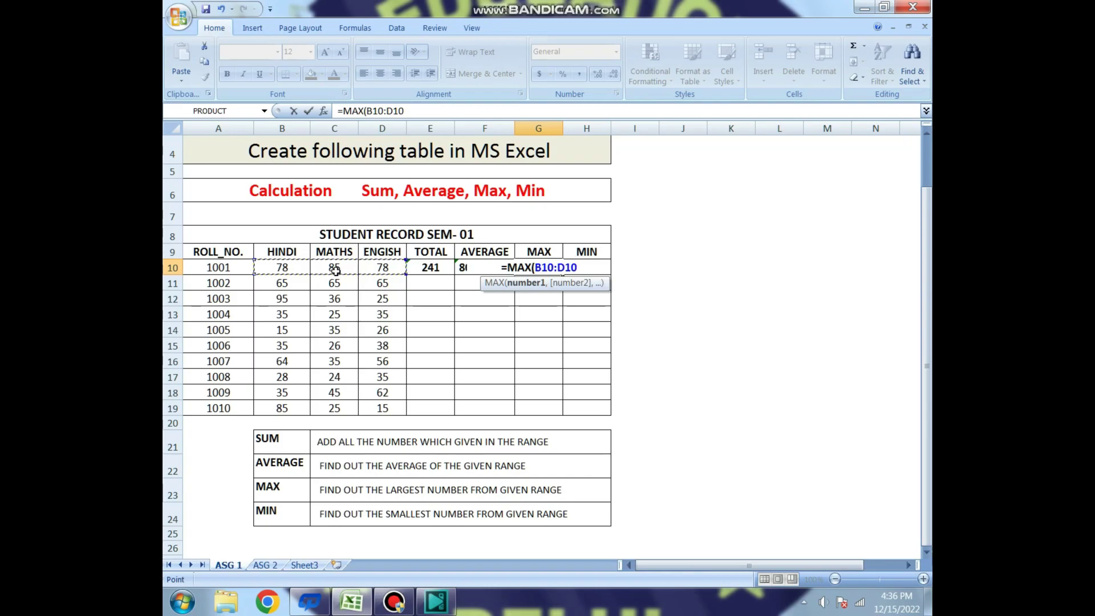
{"action": "type", "text": ")"}
{"action": "key", "text": "Return"}
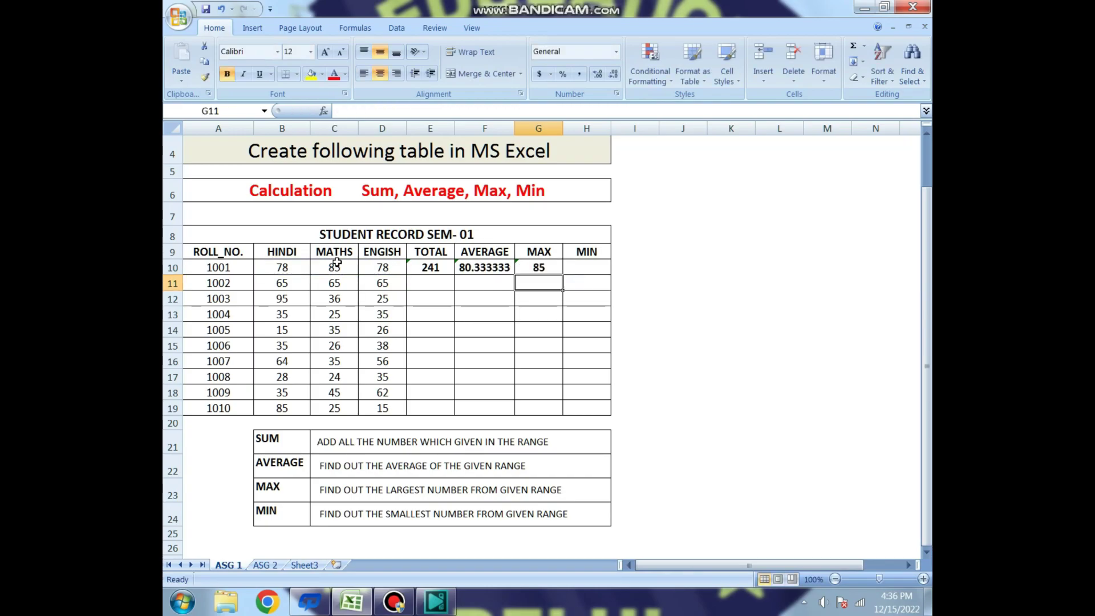
- Show that 85 is the largest of the marks 78, 85 and 78, and point to the MAX legend
{"action": "left_click", "coordinate": [528, 265]}
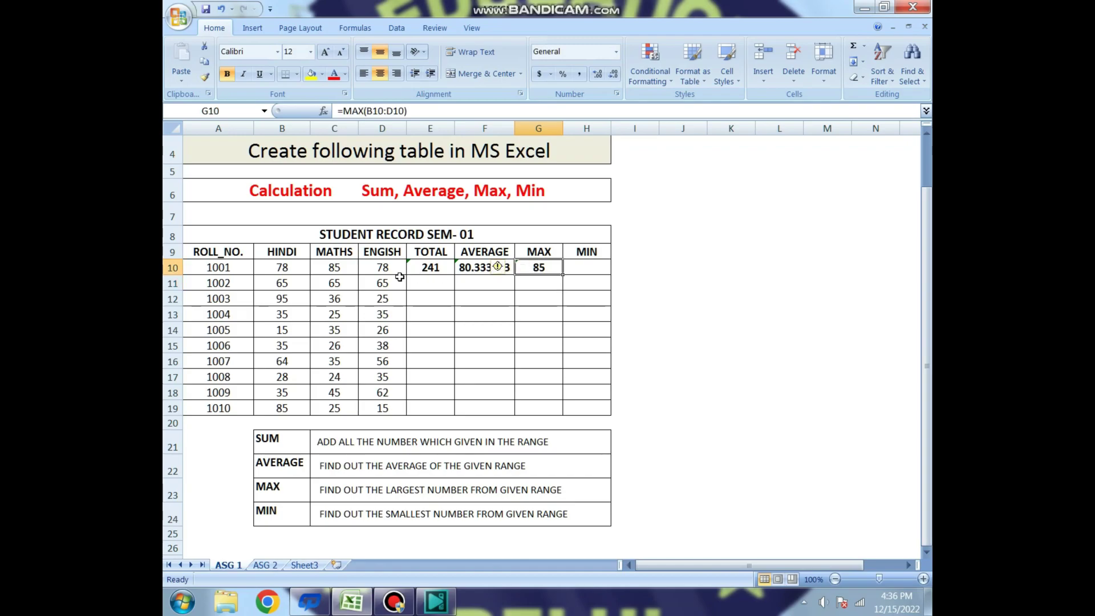
{"action": "left_click", "coordinate": [289, 266]}
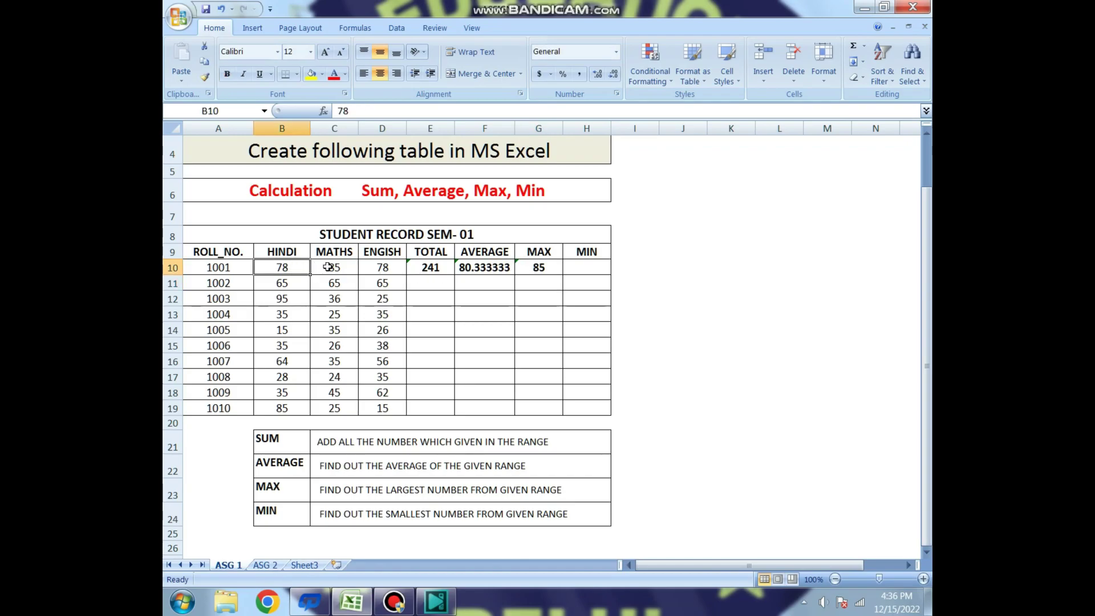
{"action": "left_click", "coordinate": [328, 266]}
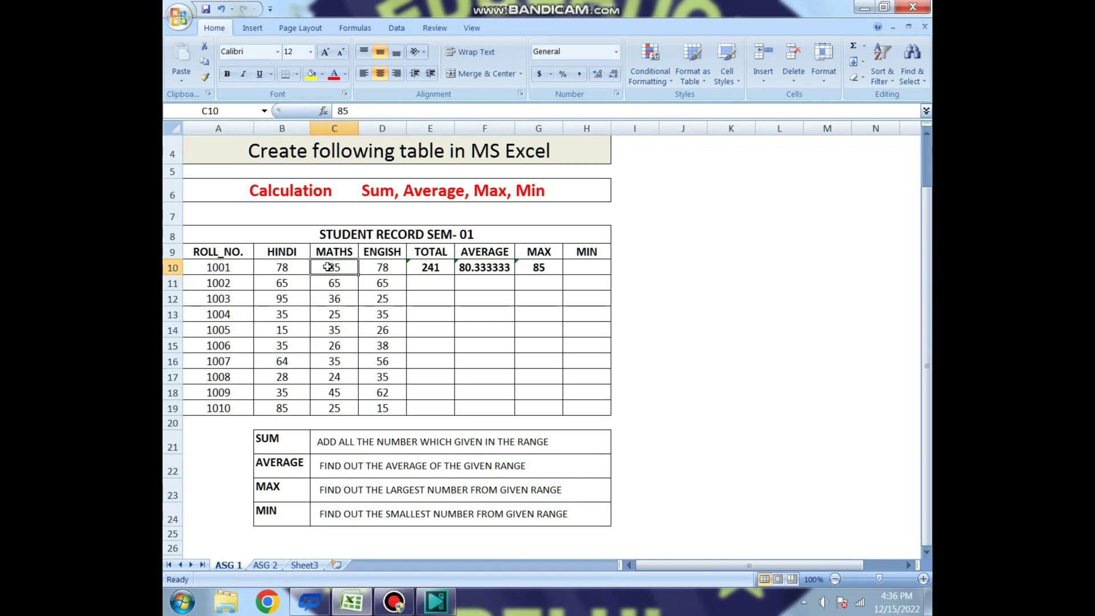
{"action": "left_click", "coordinate": [395, 268]}
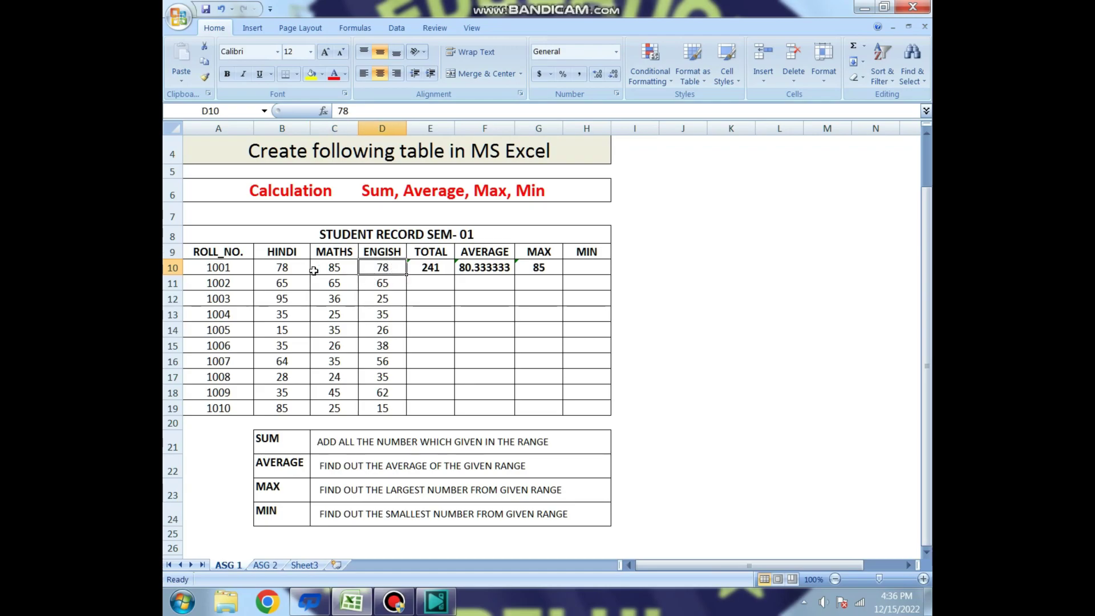
{"action": "left_click_drag", "start_coordinate": [283, 267], "coordinate": [379, 267]}
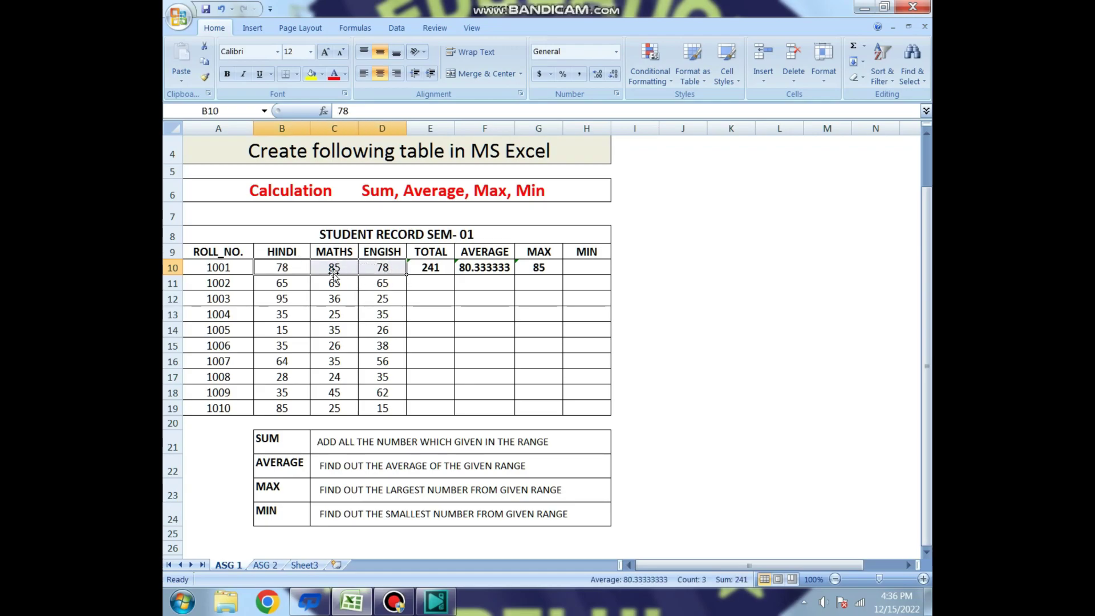
{"action": "left_click", "coordinate": [550, 270]}
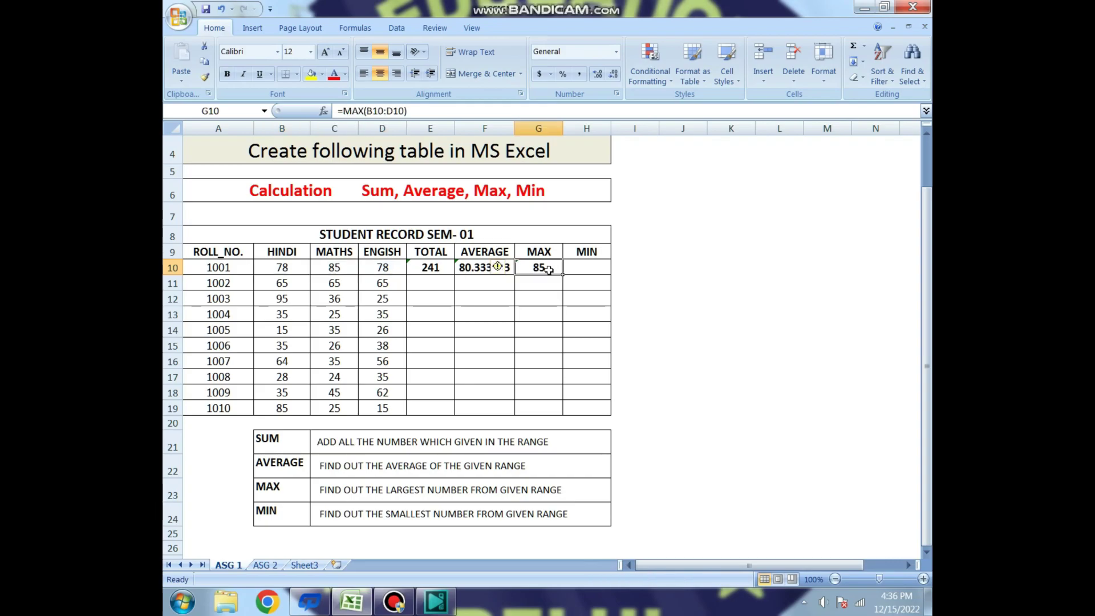
{"action": "scroll", "coordinate": [549, 270], "scroll_direction": "down", "scroll_amount": 1}
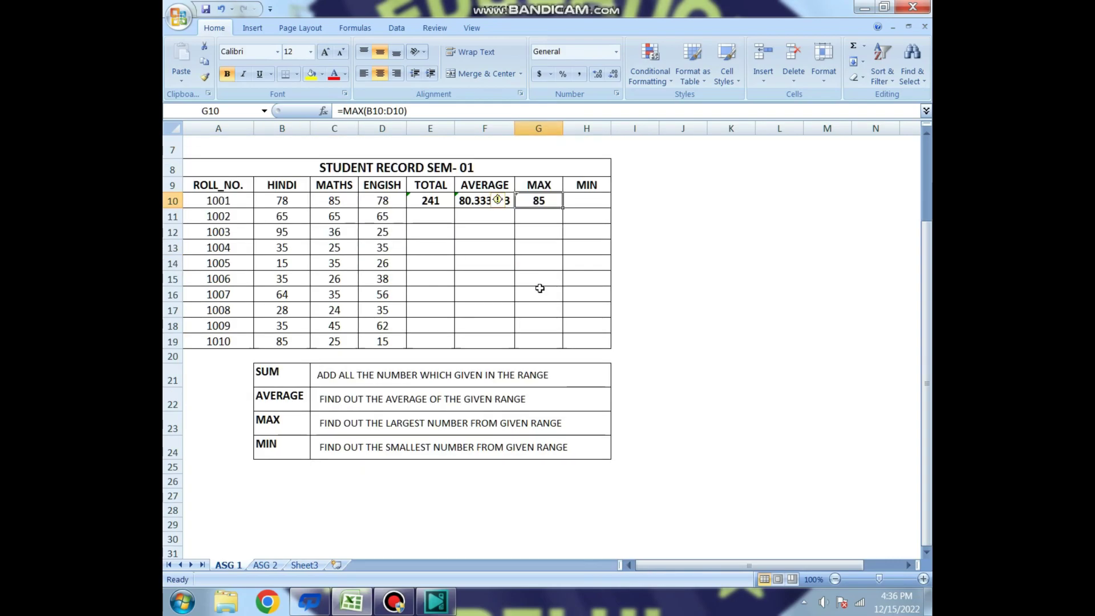
{"action": "left_click", "coordinate": [325, 422]}
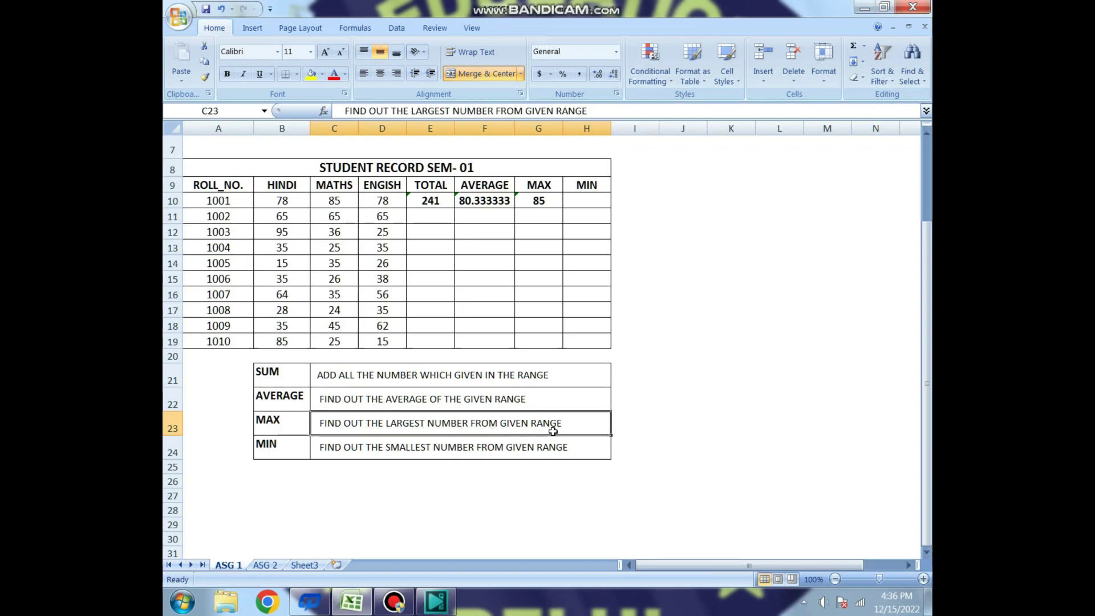
- Recheck marks B10:D10 against G10, then start typing =min in H10
{"action": "left_click_drag", "start_coordinate": [267, 201], "coordinate": [379, 201]}
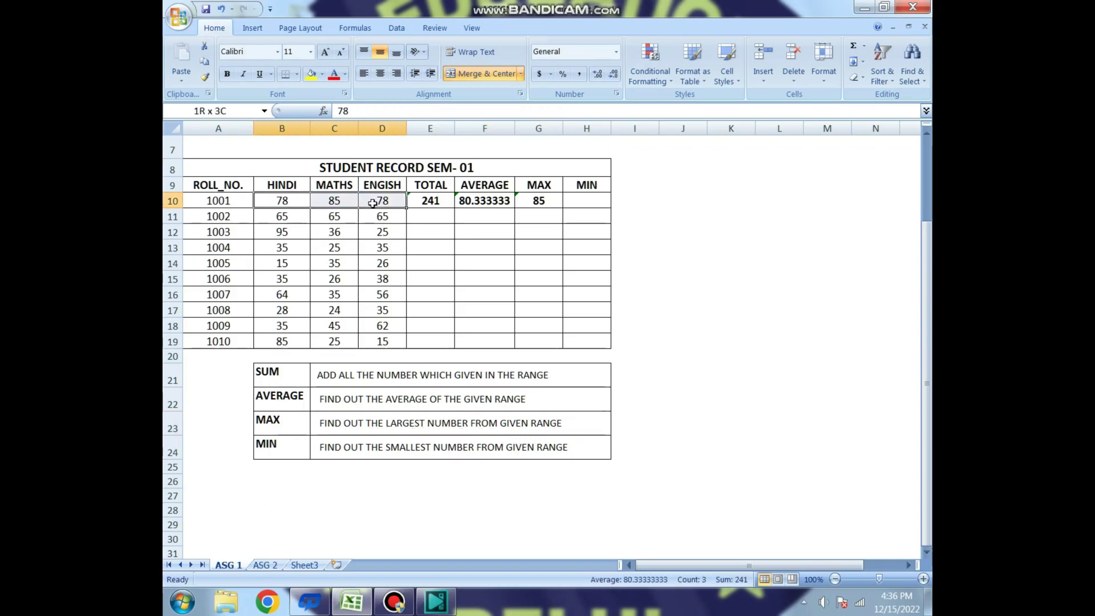
{"action": "left_click", "coordinate": [539, 201]}
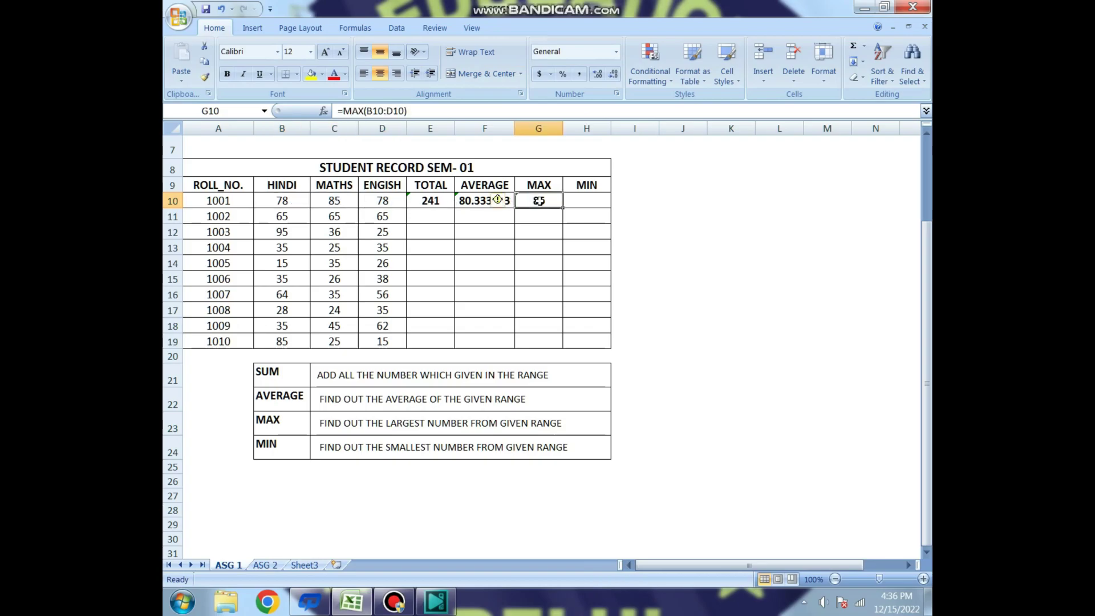
{"action": "left_click", "coordinate": [589, 203]}
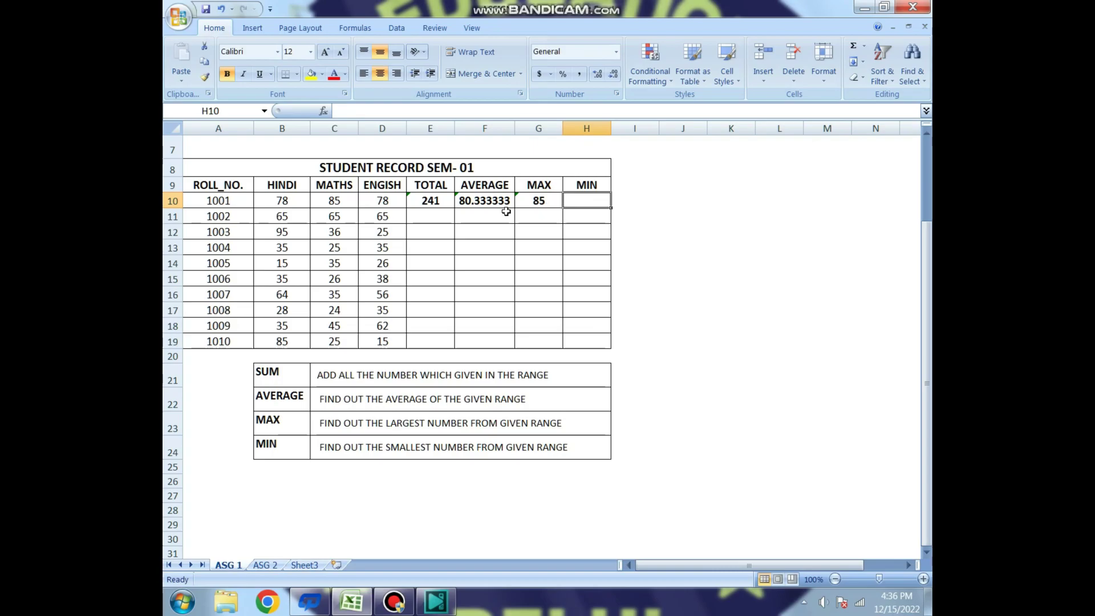
{"action": "left_click_drag", "start_coordinate": [275, 203], "coordinate": [382, 203]}
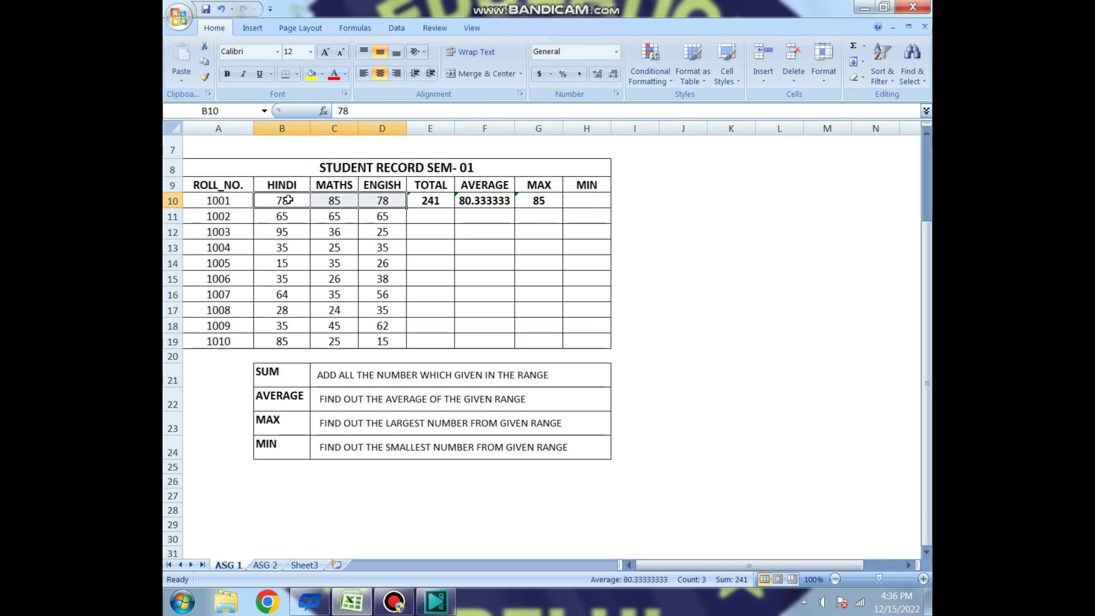
{"action": "left_click", "coordinate": [576, 200]}
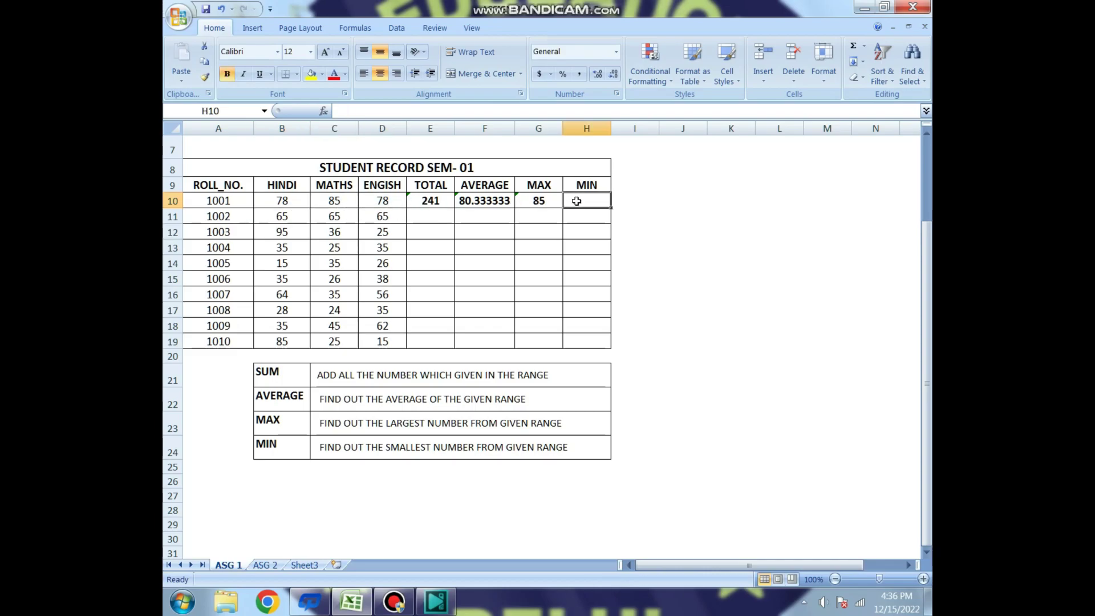
{"action": "type", "text": "="}
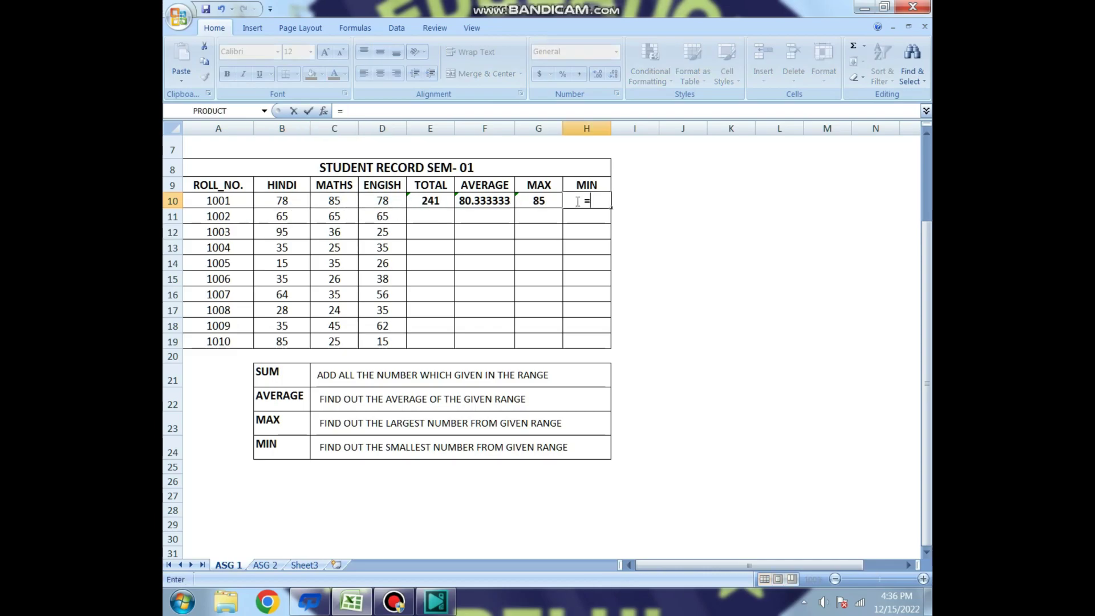
{"action": "type", "text": "min"}
- Complete =MIN(B10:D10) in H10, showing 78
{"action": "key", "text": "Tab"}
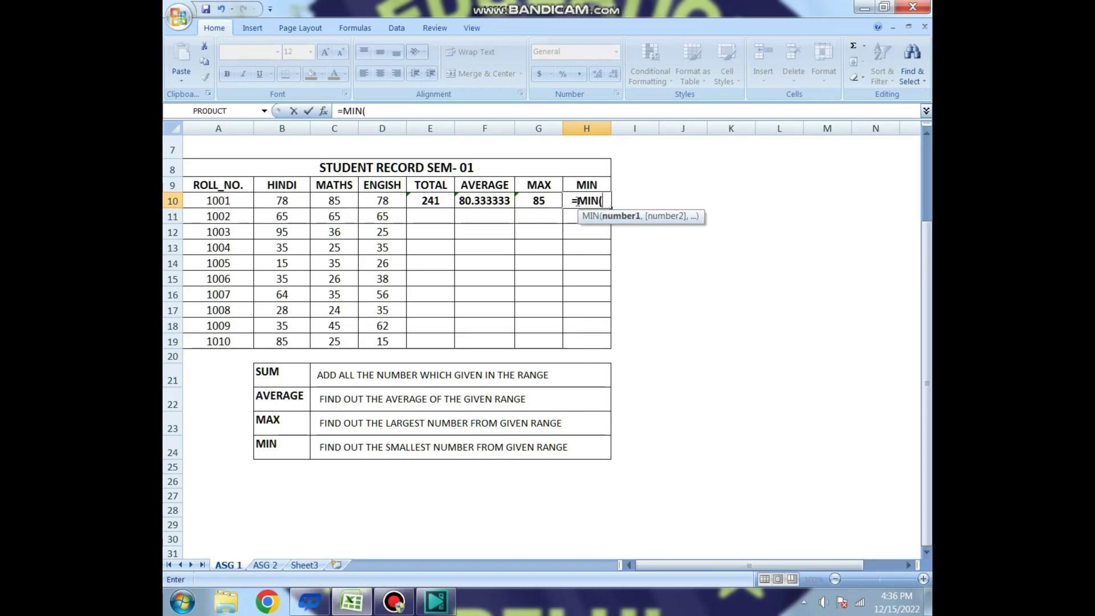
{"action": "left_click_drag", "start_coordinate": [282, 200], "coordinate": [380, 197]}
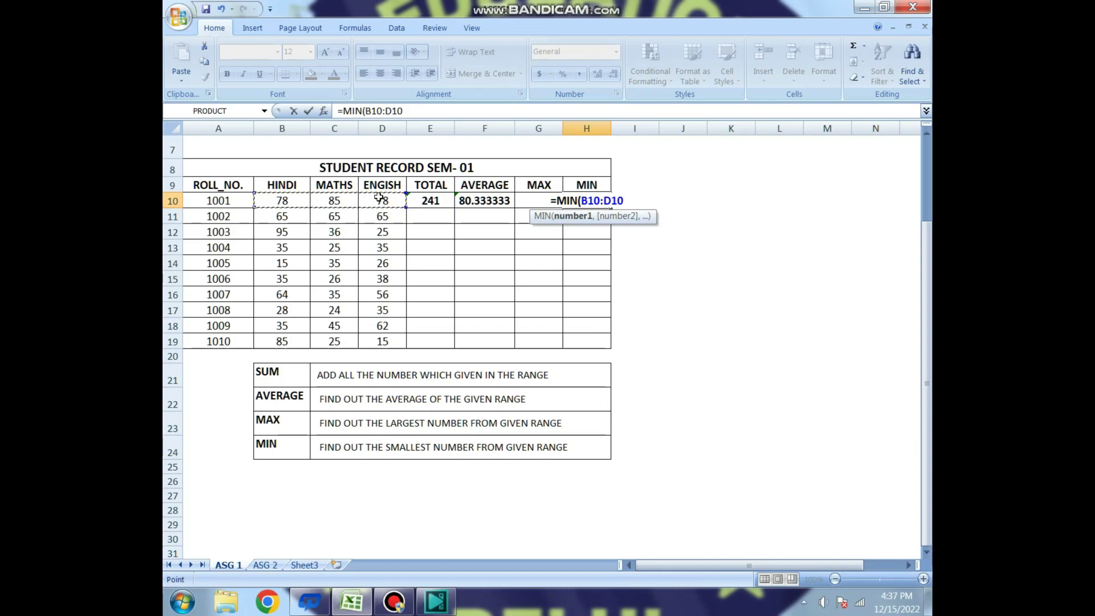
{"action": "type", "text": ")"}
{"action": "key", "text": "Return"}
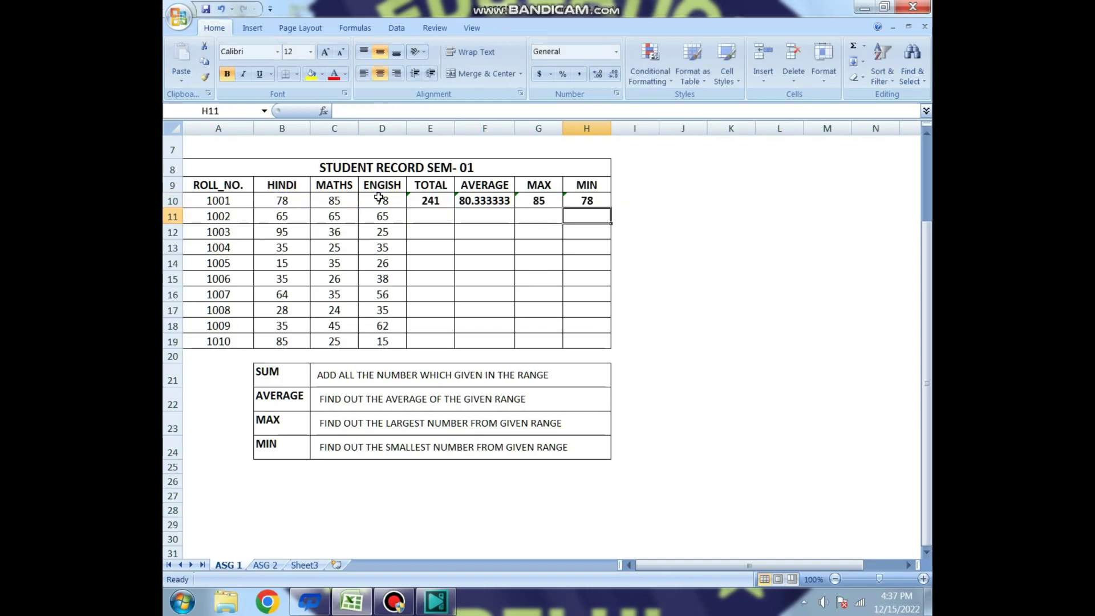
- Check the MAX and MIN formulas in G10 and H10 against marks B10:D10
{"action": "left_click", "coordinate": [541, 201]}
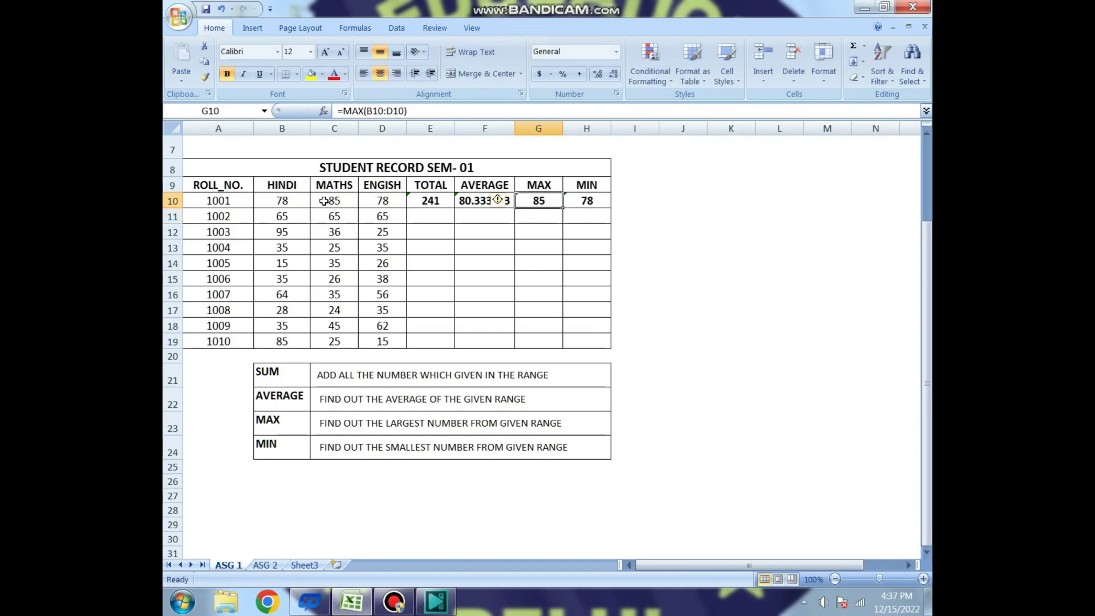
{"action": "left_click_drag", "start_coordinate": [288, 200], "coordinate": [370, 198]}
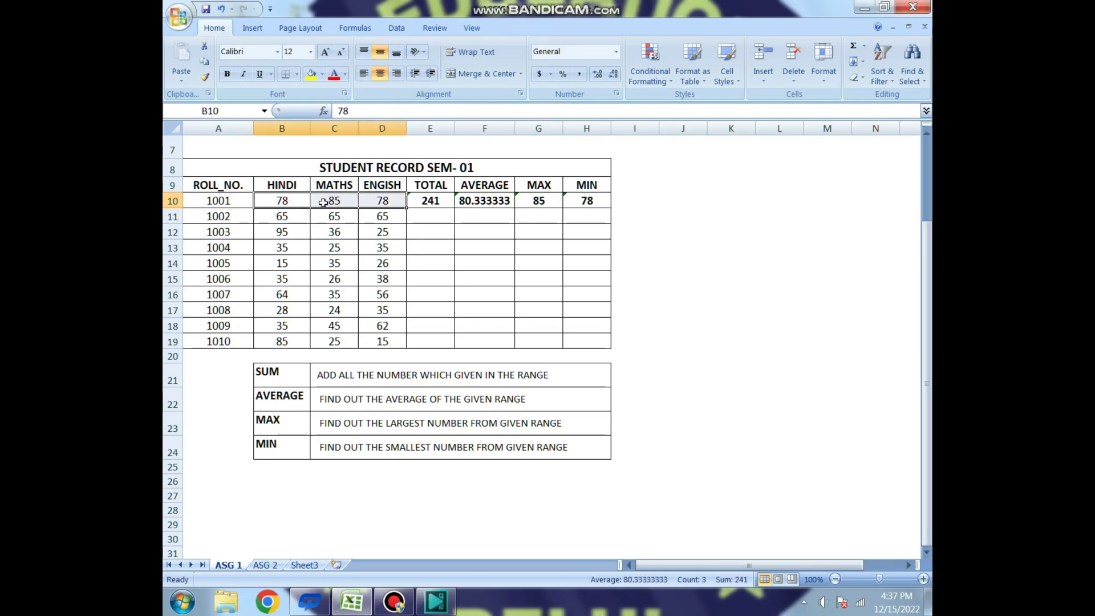
{"action": "left_click", "coordinate": [590, 204]}
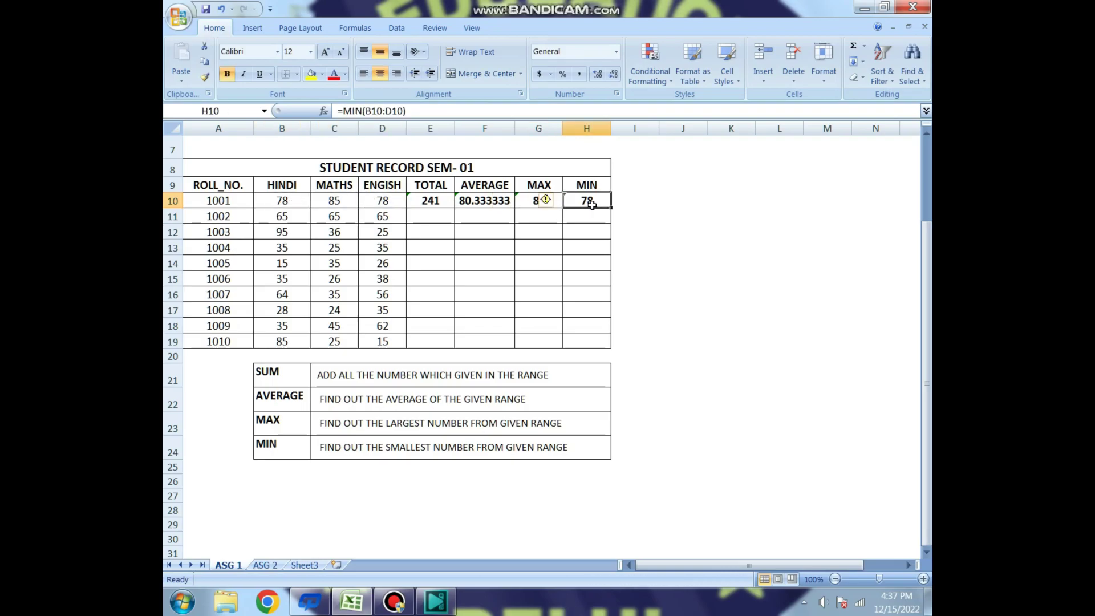
{"action": "left_click", "coordinate": [291, 203]}
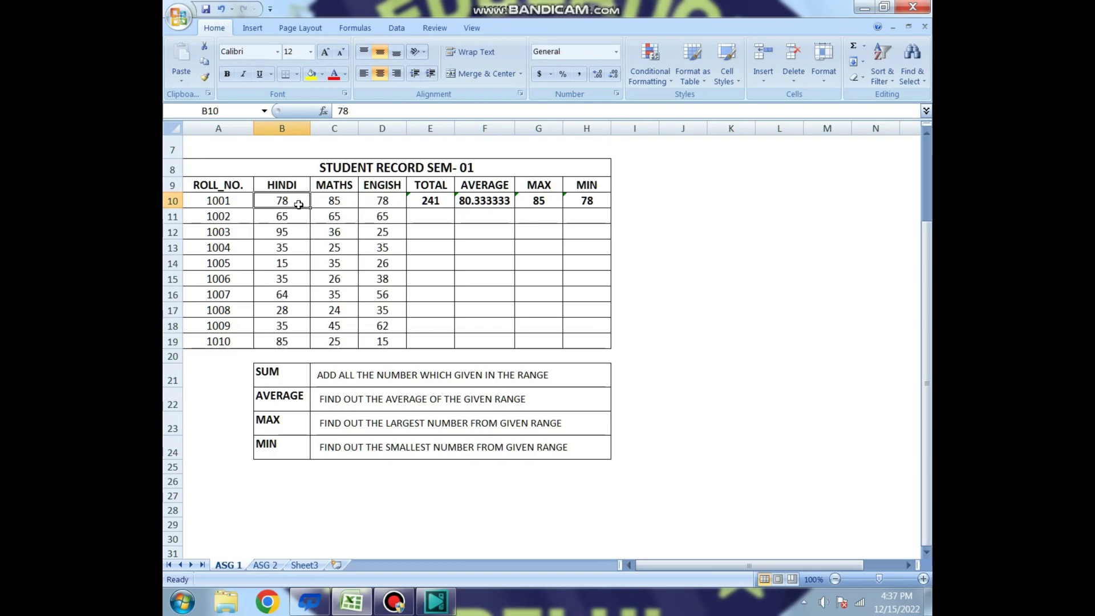
- Change roll 1001's Hindi mark to 48 and confirm TOTAL 211, AVERAGE 70.333333, MIN 48
{"action": "type", "text": "48"}
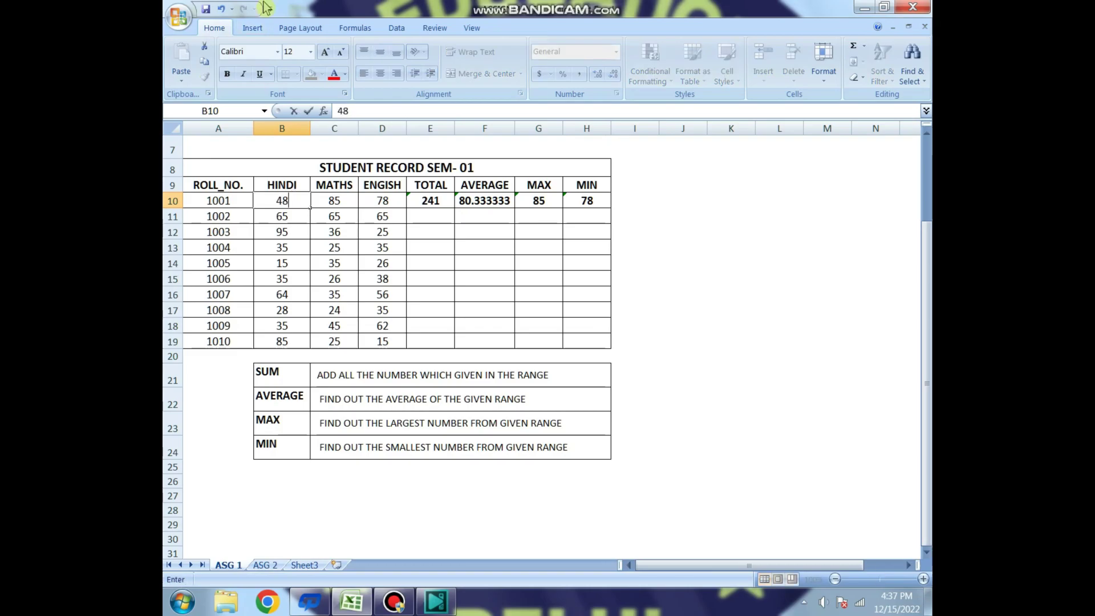
{"action": "key", "text": "Return"}
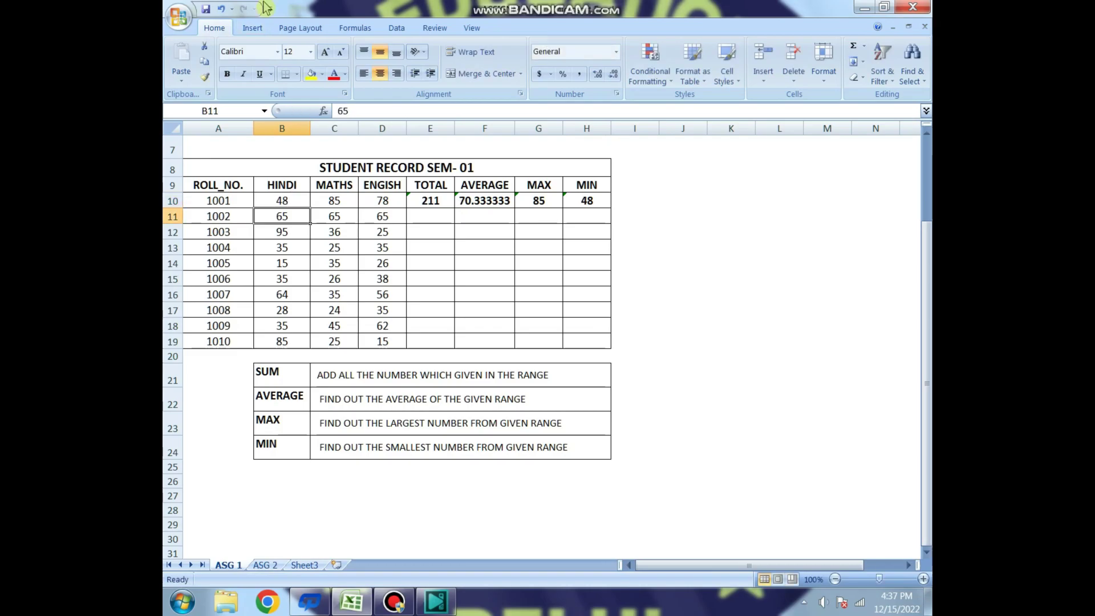
{"action": "left_click", "coordinate": [581, 200]}
{"action": "left_click_drag", "start_coordinate": [279, 201], "coordinate": [361, 202]}
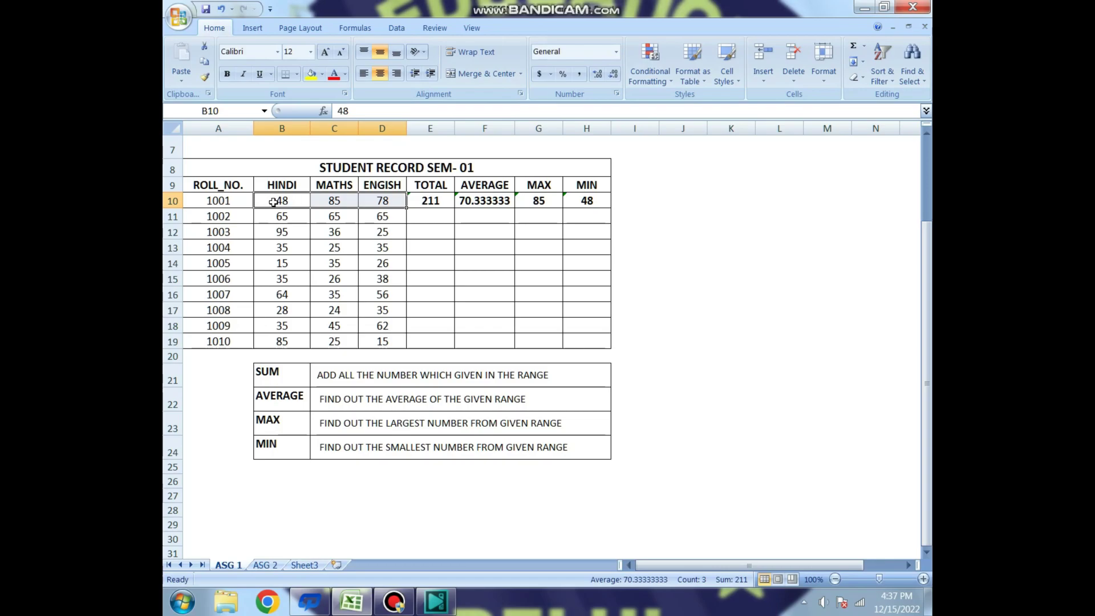
{"action": "left_click", "coordinate": [576, 203]}
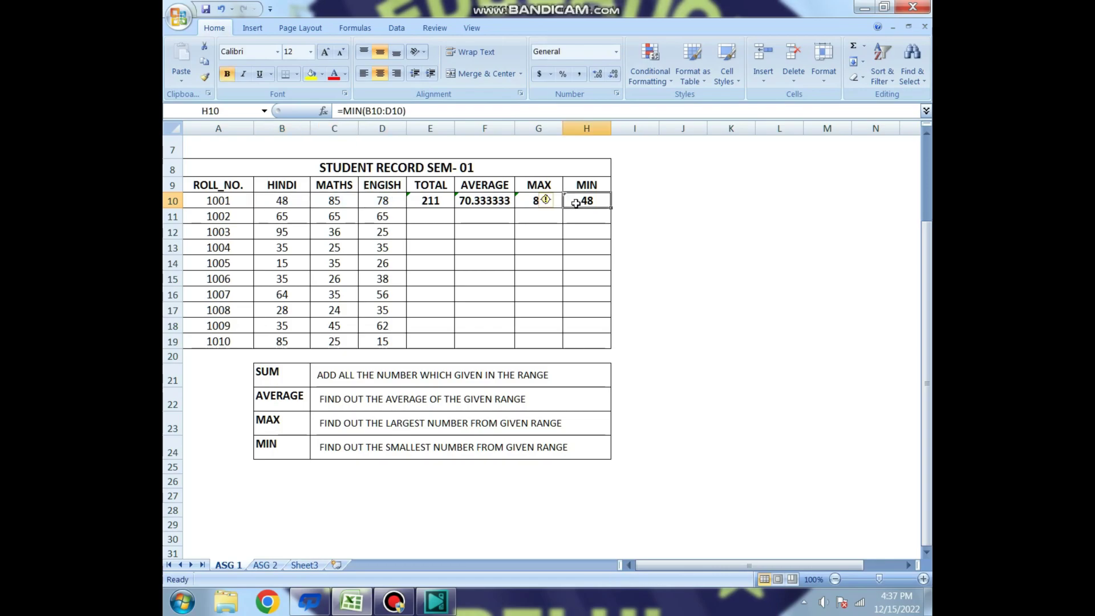
{"action": "mouse_move", "coordinate": [431, 217]}
{"action": "left_mouse_down"}
{"action": "mouse_move", "coordinate": [578, 327]}
{"action": "mouse_move", "coordinate": [577, 342]}
{"action": "left_mouse_up"}
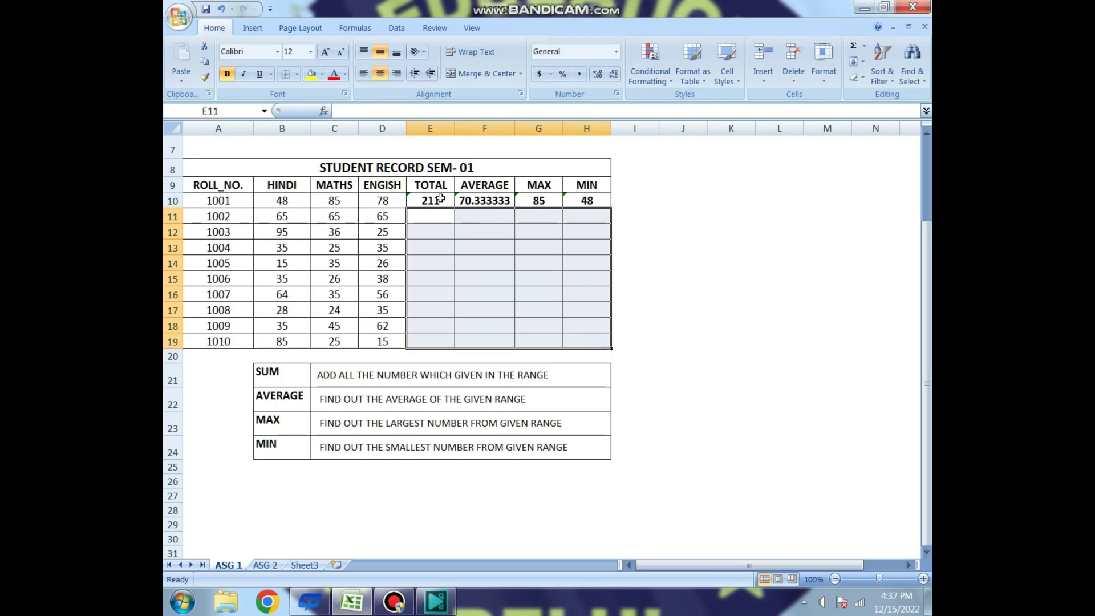
- Fill the row 10 formulas down through E10:H19 with Ctrl+D for rolls 1002–1010
{"action": "left_click_drag", "start_coordinate": [441, 199], "coordinate": [580, 202]}
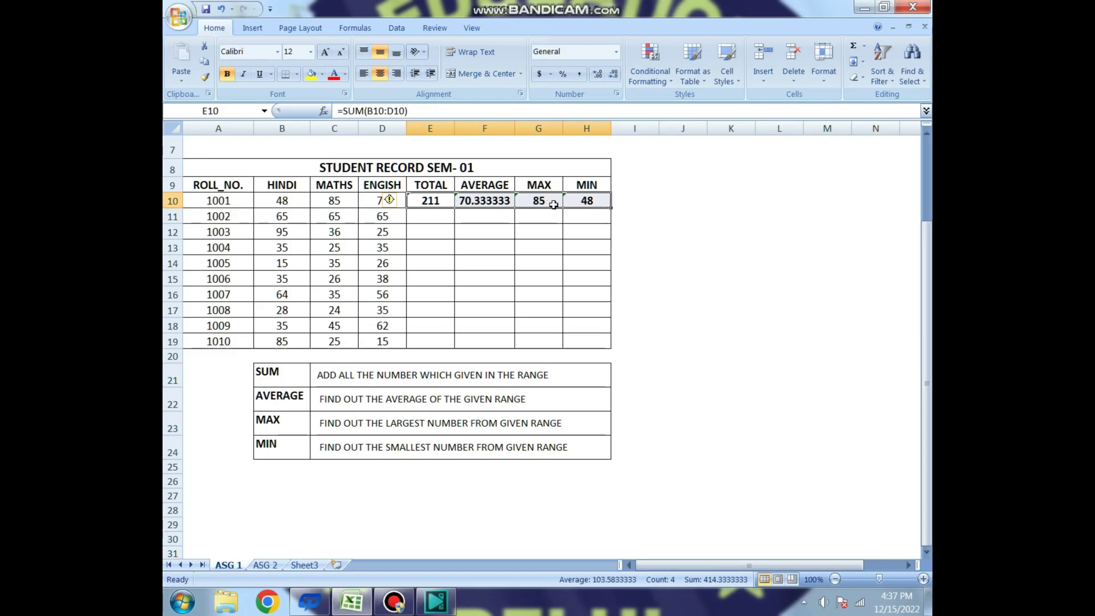
{"action": "left_click_drag", "start_coordinate": [429, 204], "coordinate": [580, 326]}
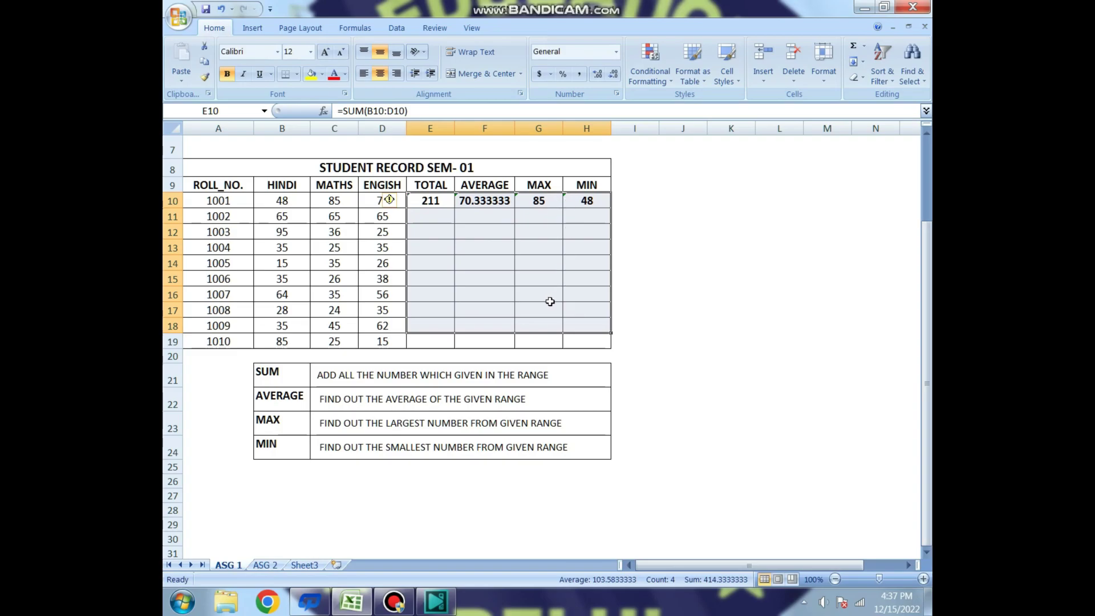
{"action": "key", "text": "shift+Down"}
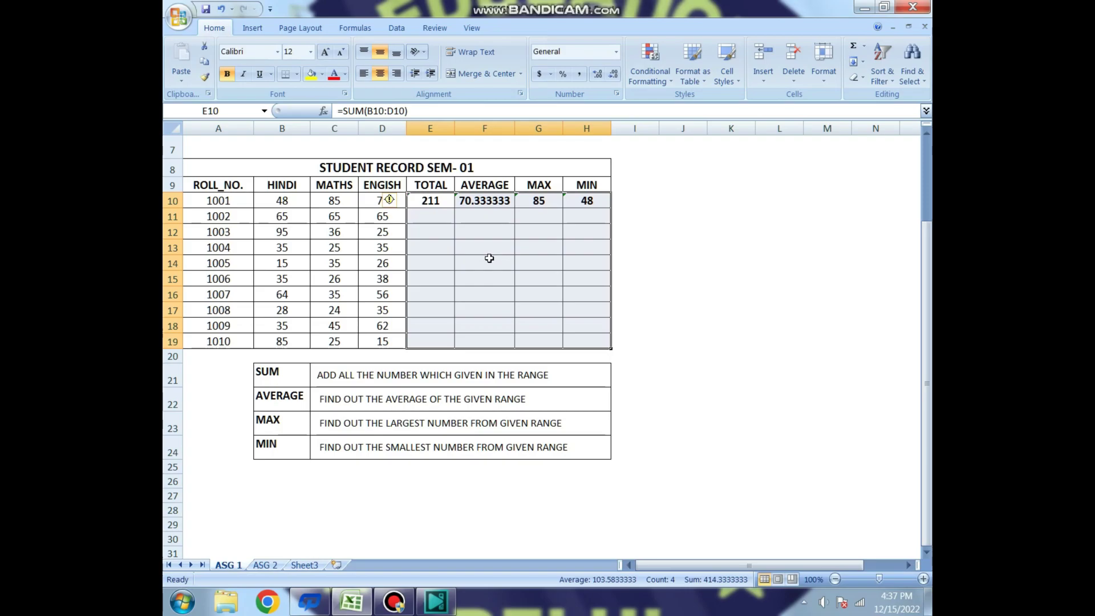
{"action": "key", "text": "ctrl+d"}
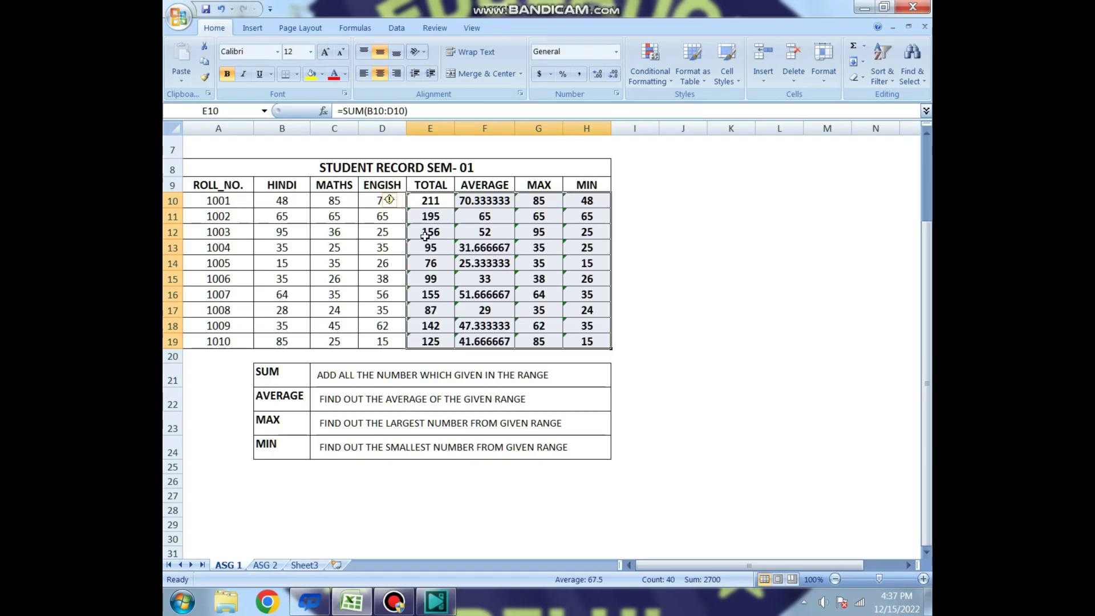
{"action": "left_click", "coordinate": [538, 233]}
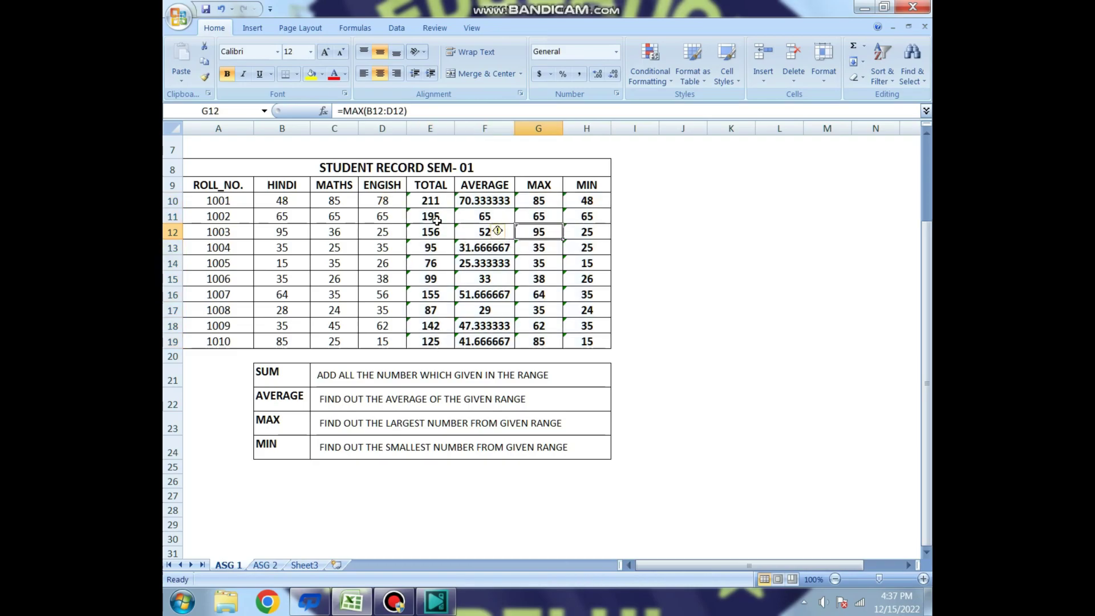
{"action": "scroll", "coordinate": [468, 263], "scroll_direction": "up", "scroll_amount": 1}
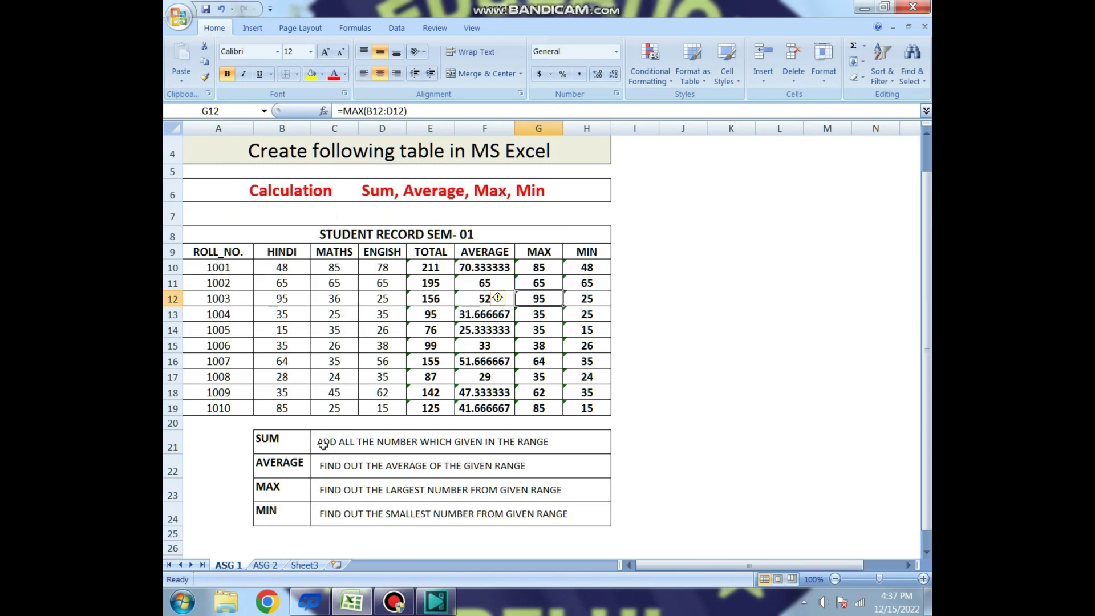
{"action": "left_click", "coordinate": [442, 253]}
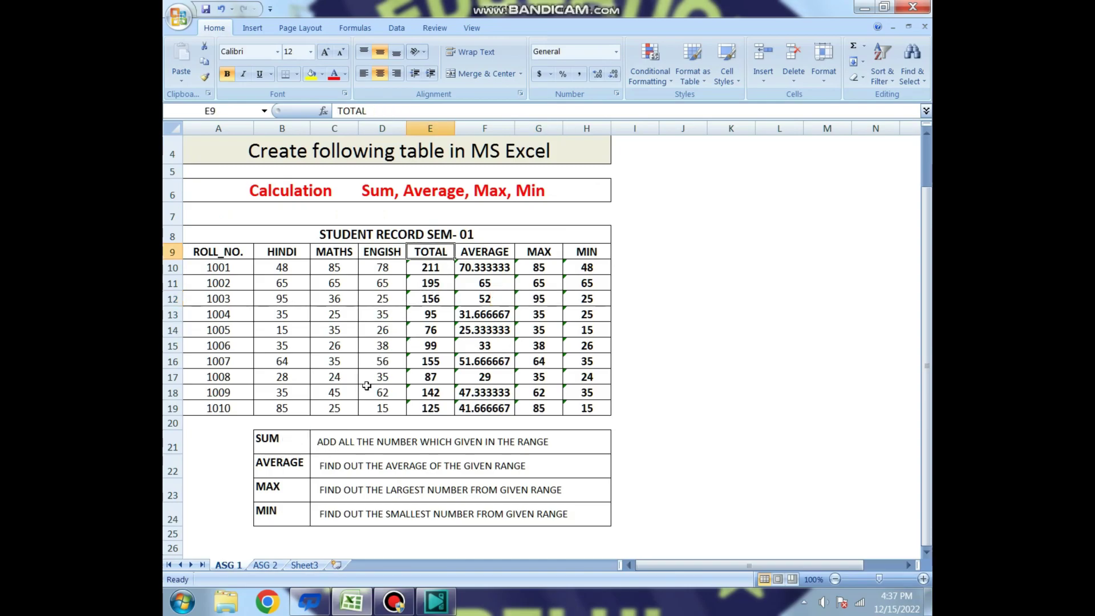
{"action": "left_click", "coordinate": [282, 448]}
{"action": "left_click", "coordinate": [487, 256]}
{"action": "left_click", "coordinate": [288, 470]}
{"action": "left_click", "coordinate": [537, 255]}
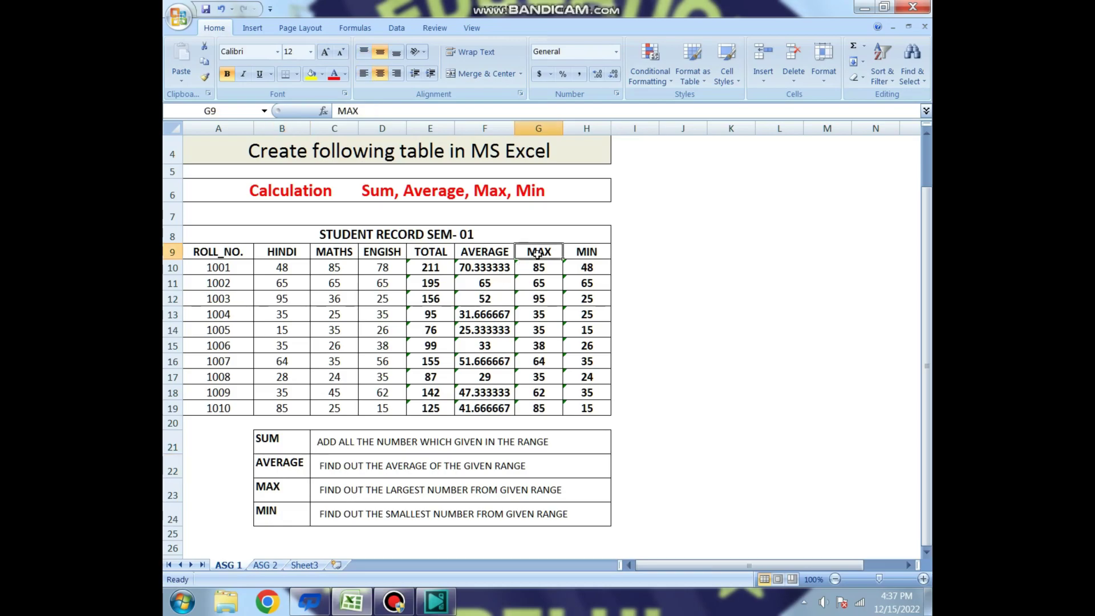
{"action": "left_click", "coordinate": [288, 491]}
{"action": "left_click", "coordinate": [577, 254]}
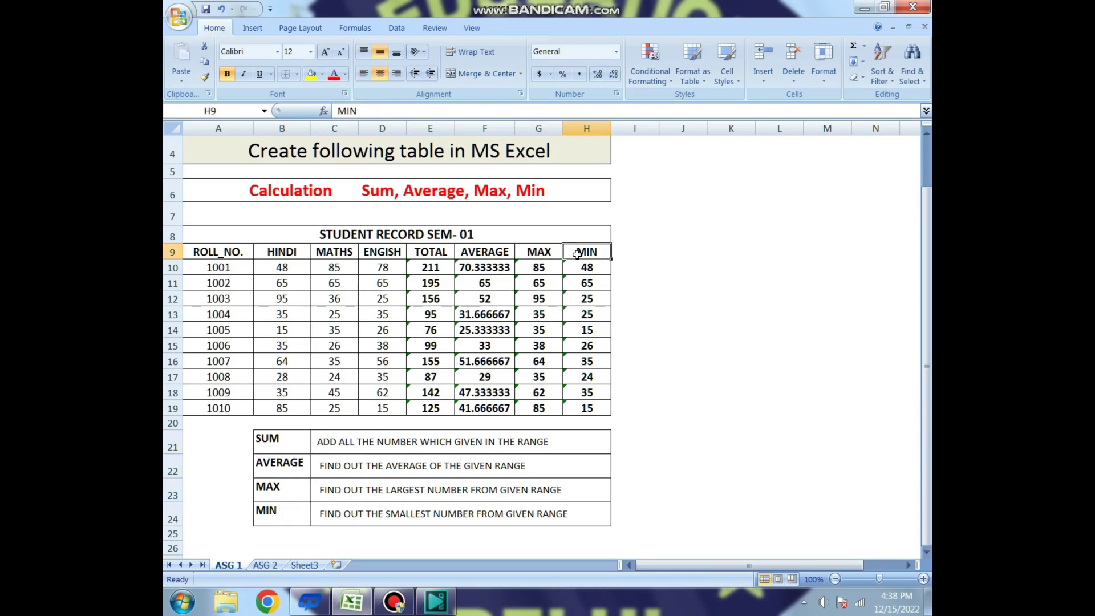
{"action": "left_click", "coordinate": [273, 515]}
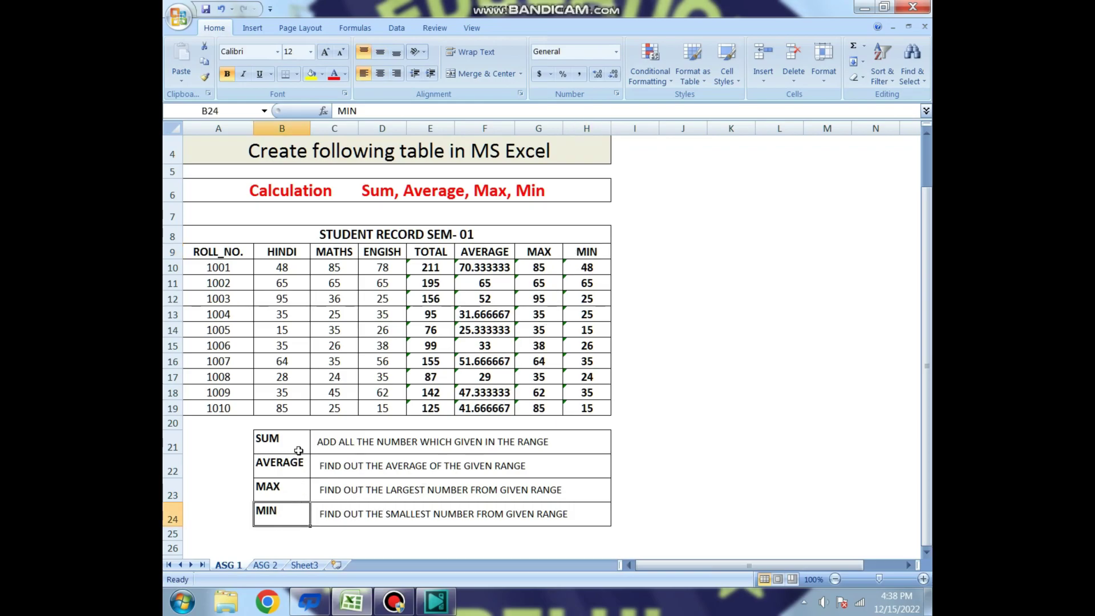
{"action": "left_click", "coordinate": [483, 443]}
{"action": "left_click", "coordinate": [481, 468]}
{"action": "left_click", "coordinate": [483, 491]}
{"action": "left_click", "coordinate": [482, 508]}
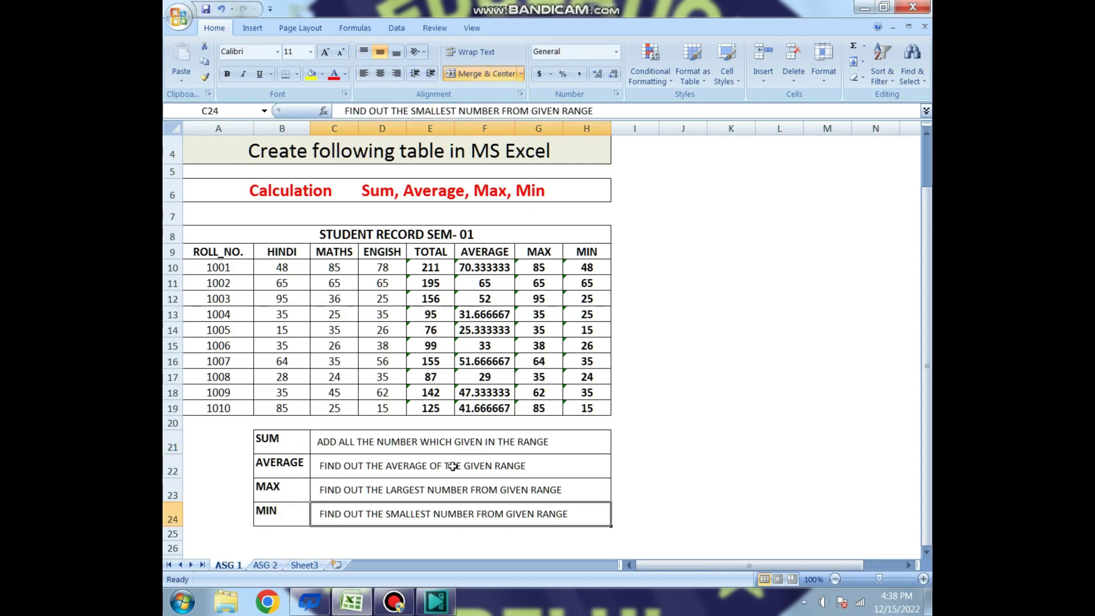